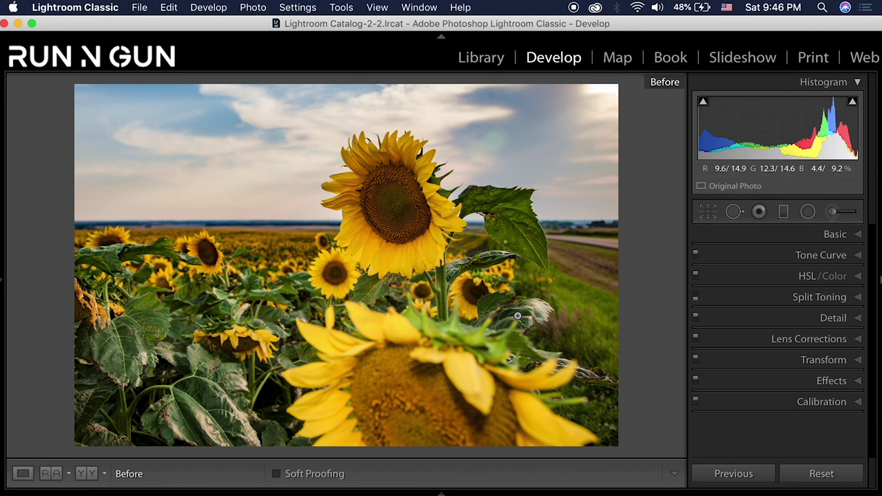
Toggle off the Before view to reveal the finished teal-and-orange sunflower edit.
key("backslash")
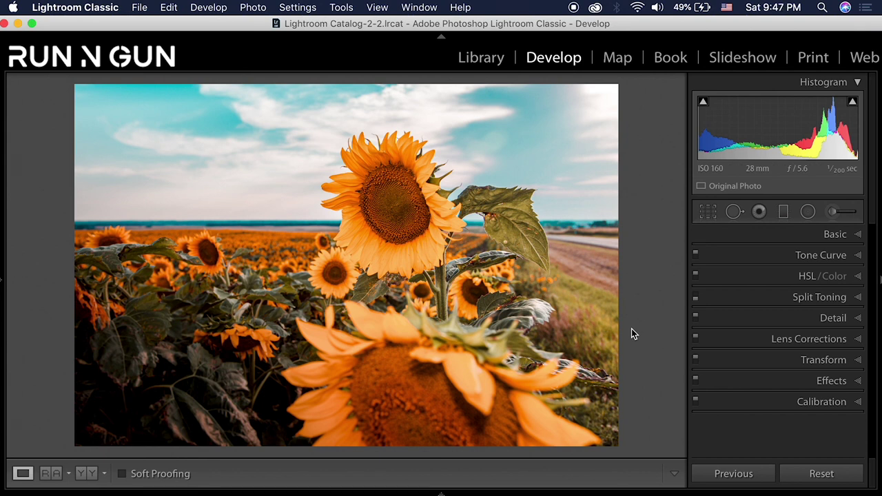
Create a virtual copy of the sunflower photo from its filmstrip thumbnail, then expand the Basic panel.
left_click(441, 493)
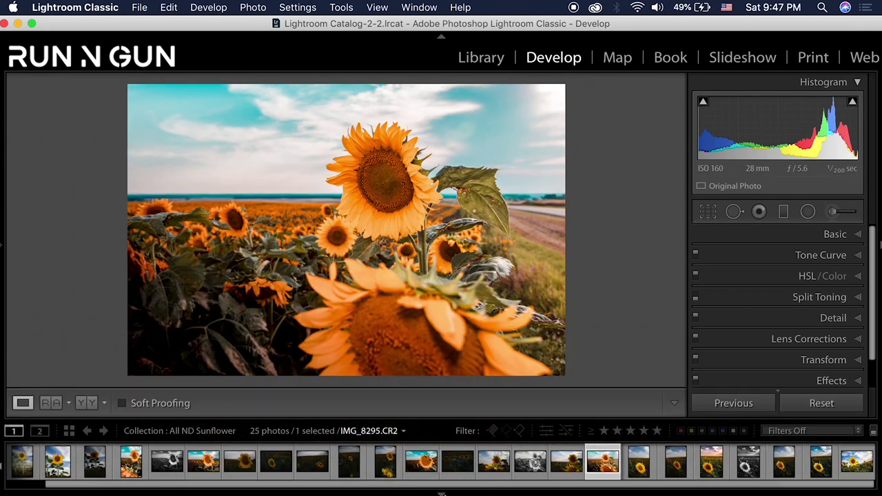
right_click(611, 460)
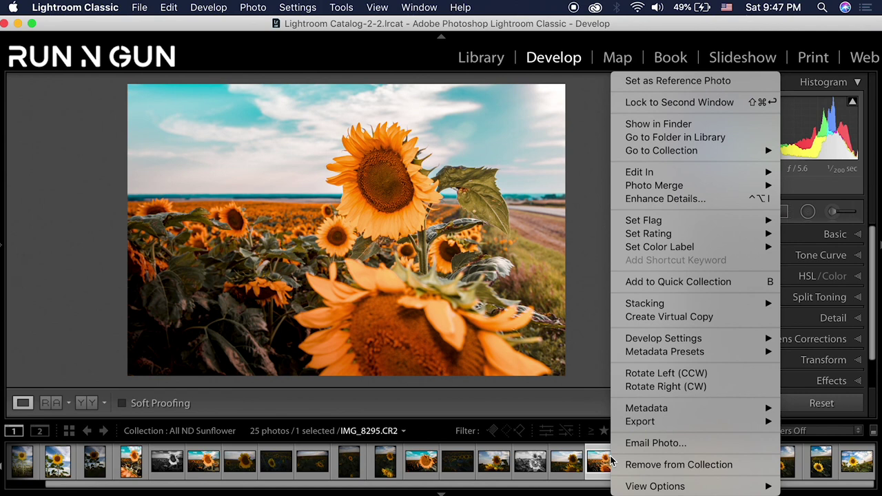
left_click(644, 317)
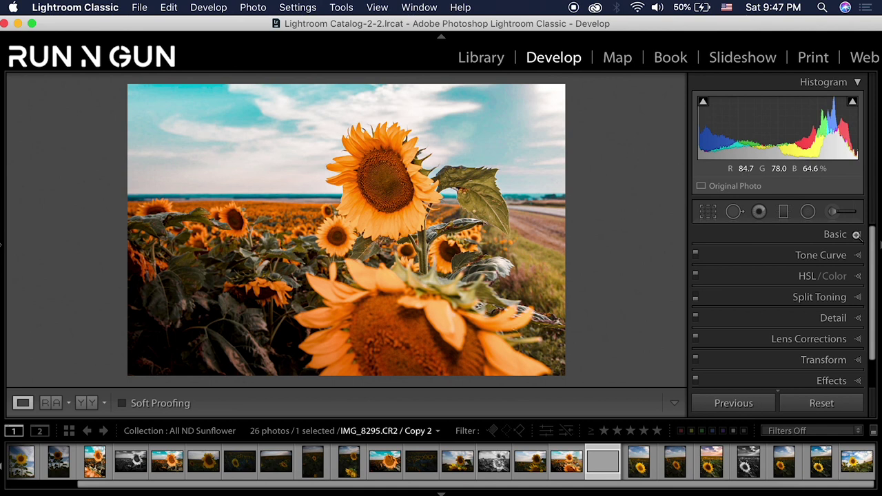
left_click(788, 233)
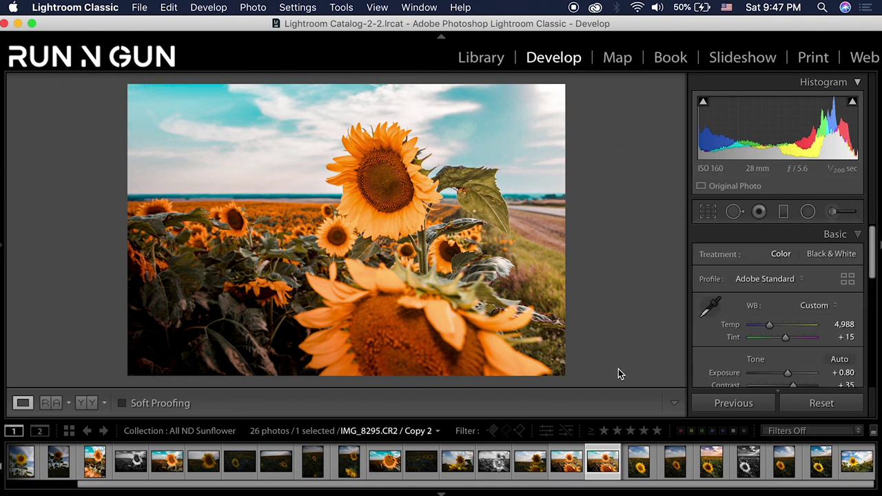
Reset the virtual copy's develop settings to as-shot values (temp 5,200, tint +20, exposure 0.00).
right_click(606, 467)
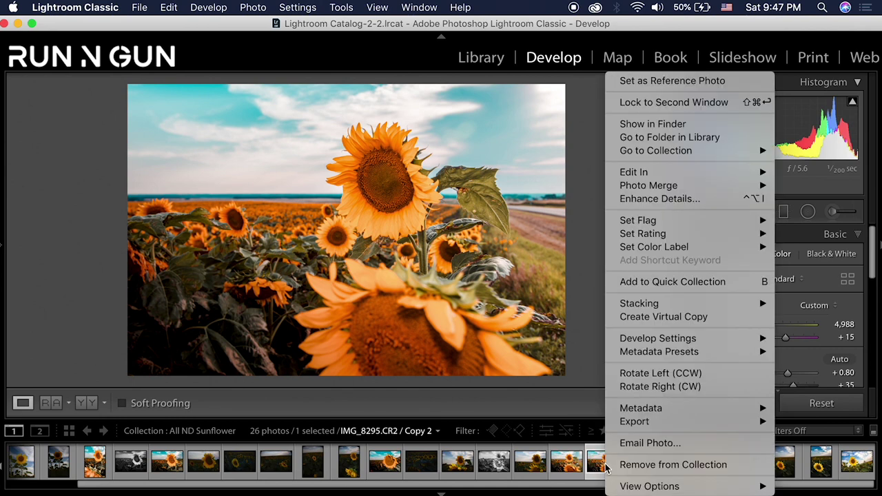
left_click(447, 190)
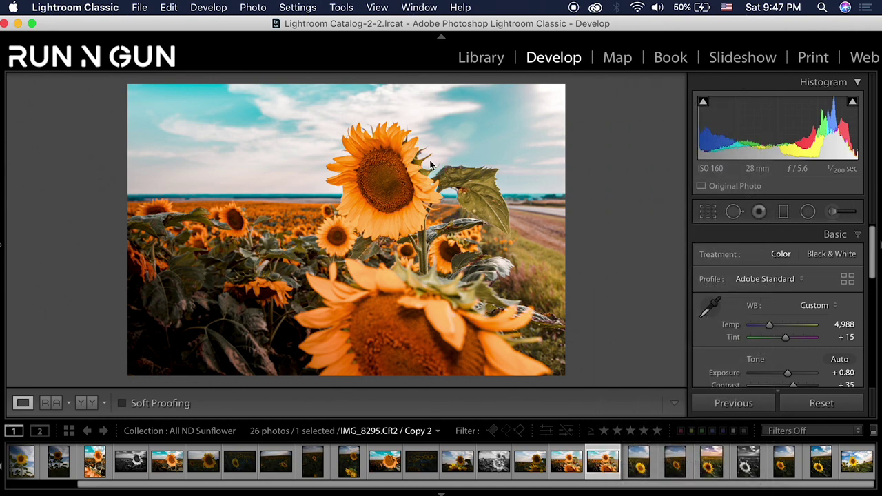
right_click(433, 165)
mouse_move(513, 85)
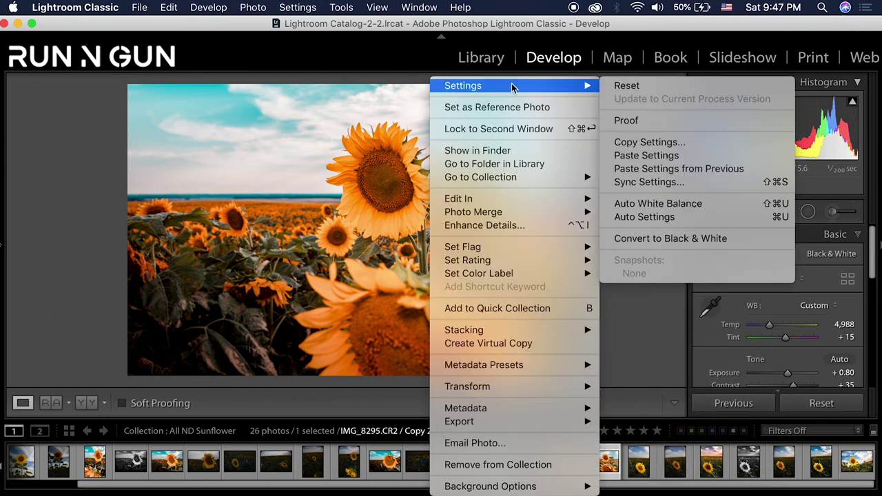
left_click(624, 85)
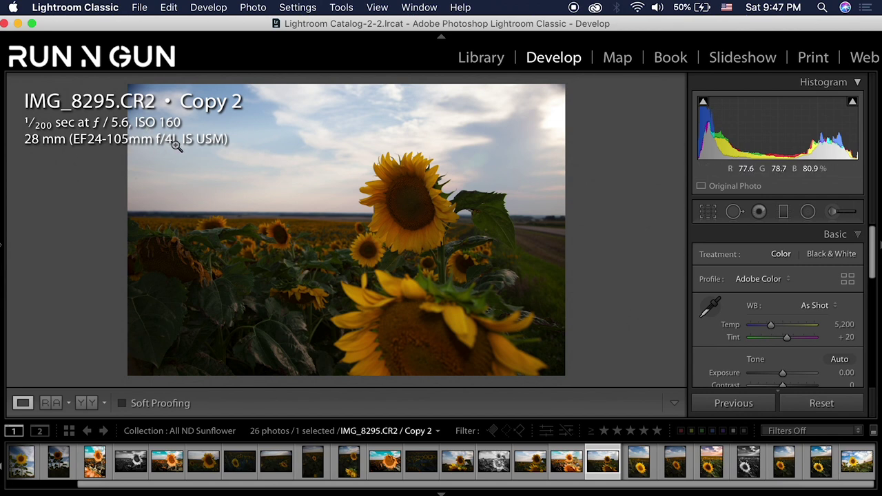
Hide the info overlay, inspect the sunflower head at 1:1, then collapse the filmstrip.
key("i")
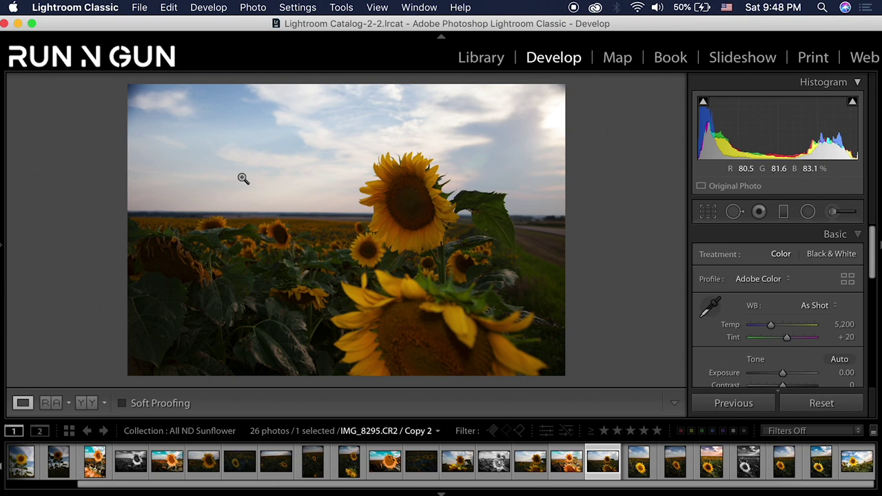
left_click(418, 219)
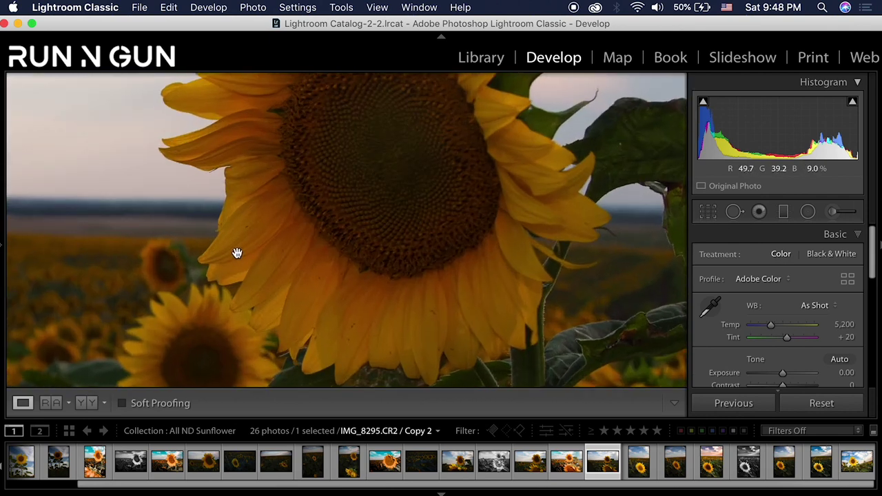
left_click_drag(376, 189, 506, 270)
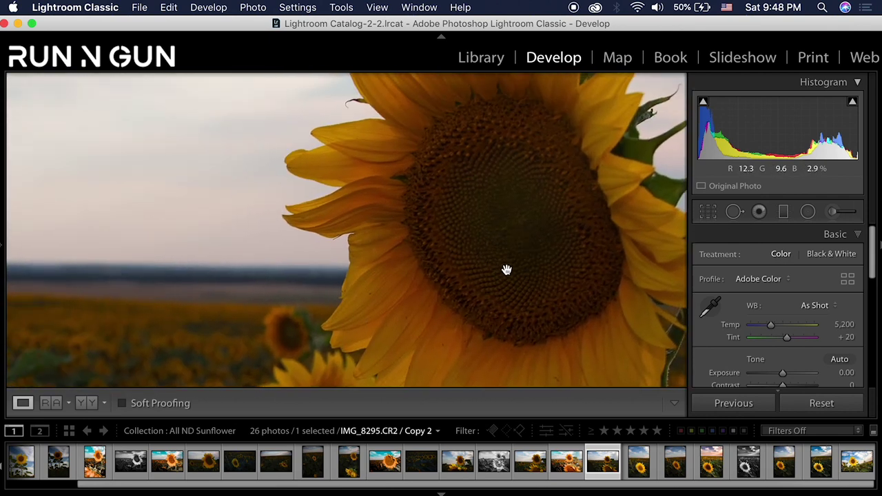
left_click(450, 218)
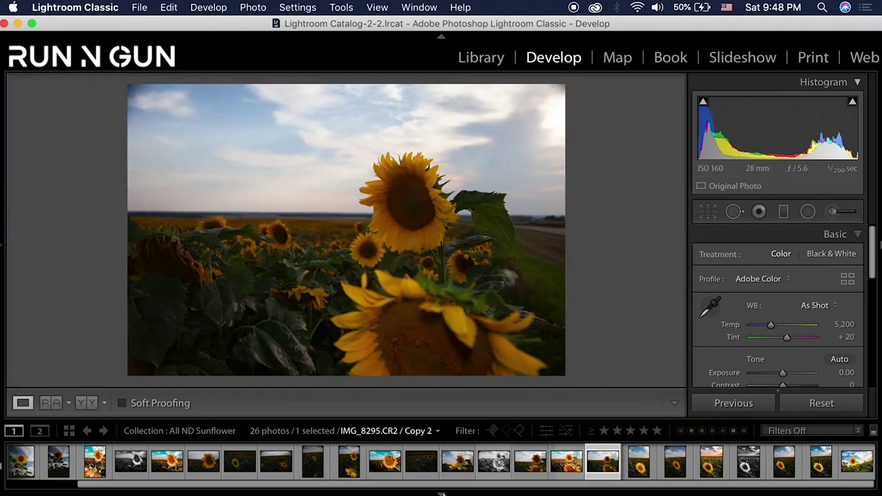
left_click(441, 493)
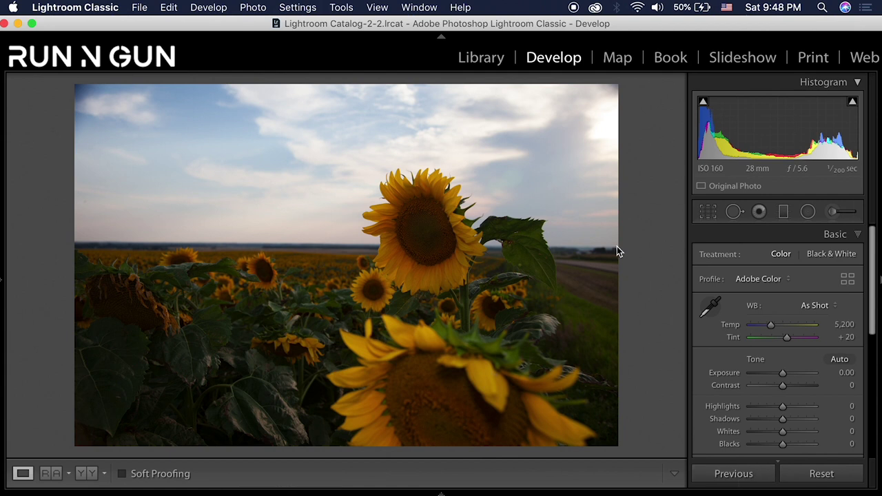
Crop in from the corners at the original aspect ratio, reposition the sunflower, and apply.
left_click(709, 214)
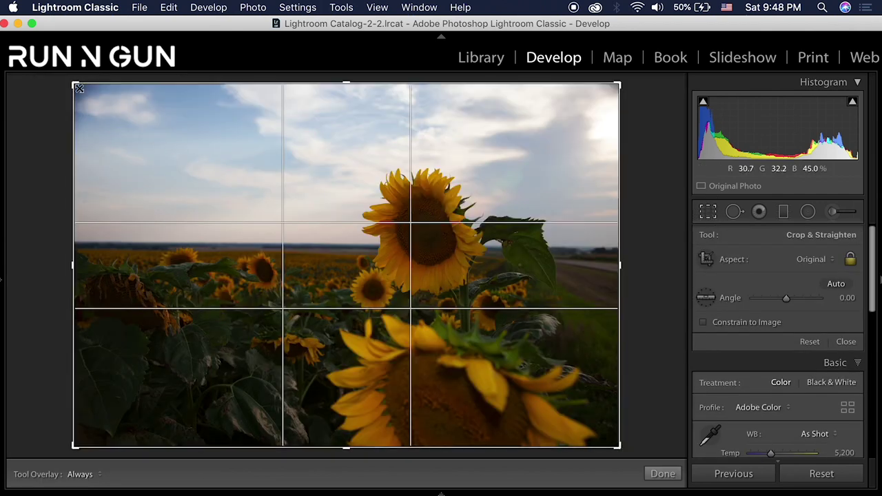
left_click_drag(80, 88, 107, 104)
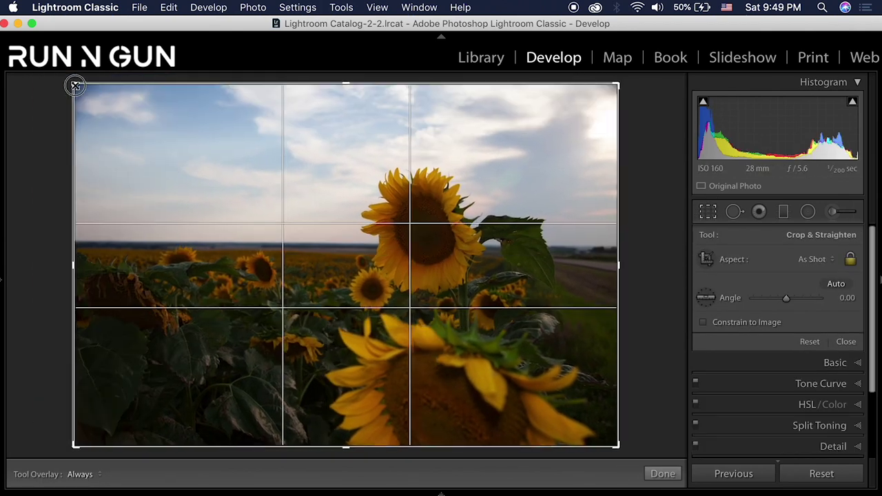
left_click_drag(76, 85, 90, 94)
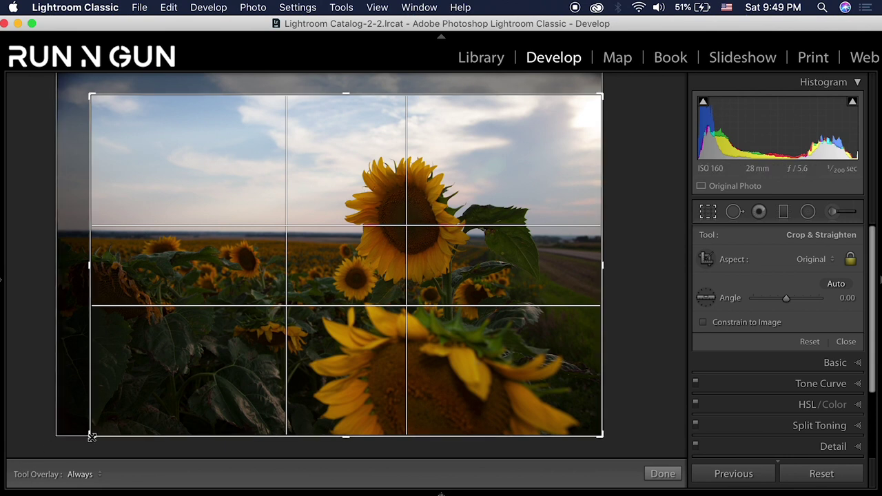
left_click_drag(602, 437, 568, 412)
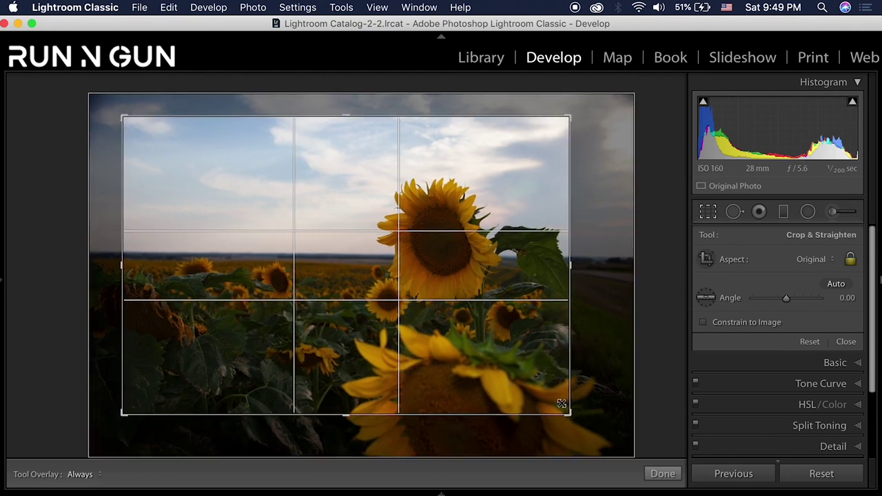
mouse_move(501, 375)
left_mouse_down()
mouse_move(473, 380)
mouse_move(504, 366)
left_mouse_up()
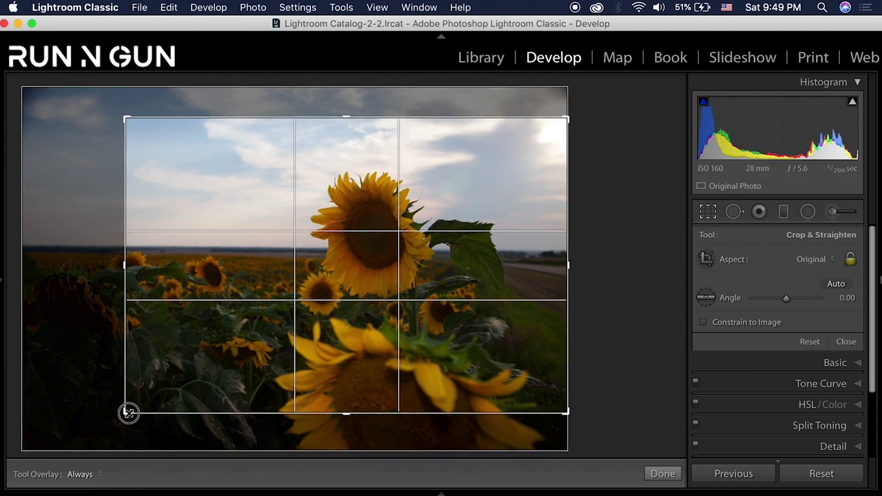
left_click_drag(211, 388, 191, 374)
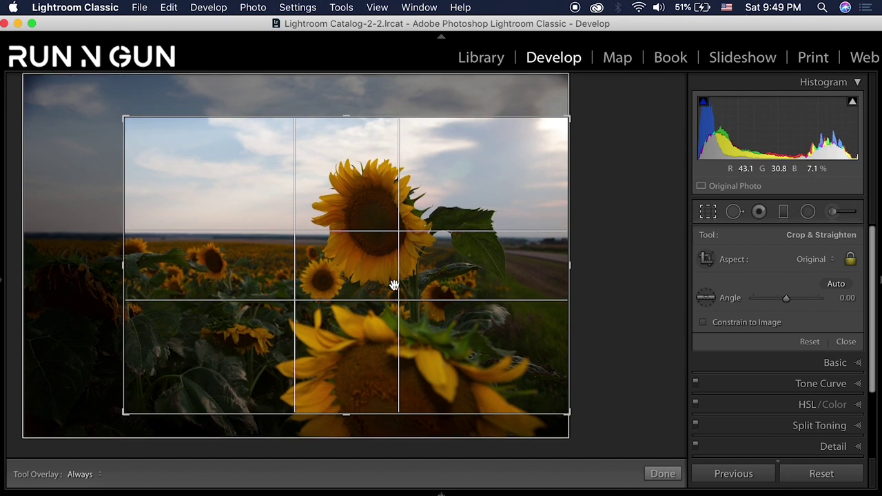
left_click_drag(468, 186, 465, 178)
left_click_drag(124, 412, 126, 410)
left_click_drag(168, 375, 173, 362)
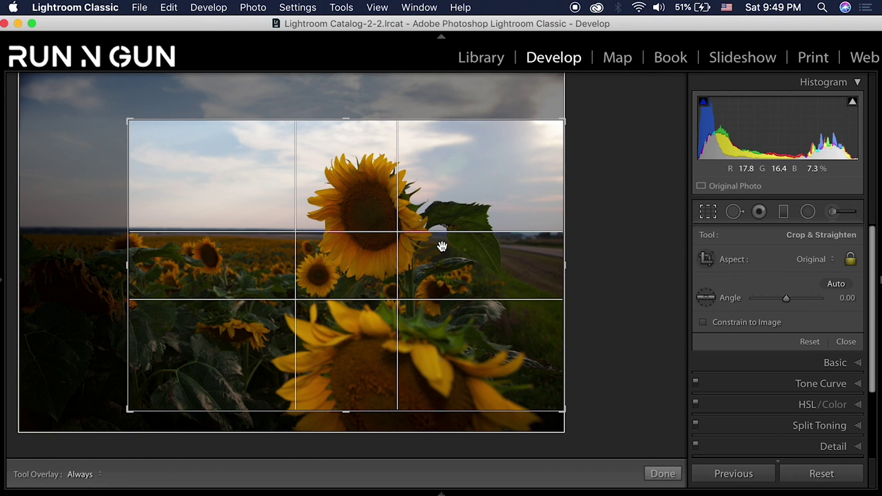
key("Return")
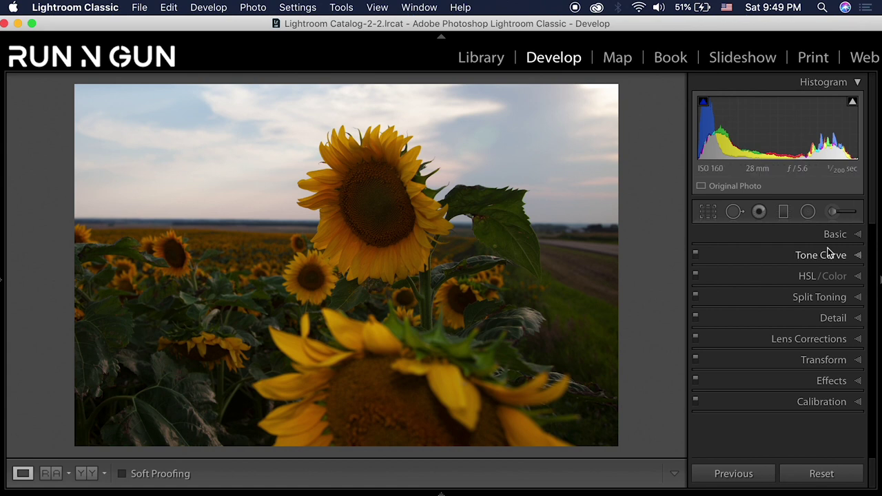
Set the colour profile to Adobe Standard after briefly trying Adobe Portrait.
left_click(858, 235)
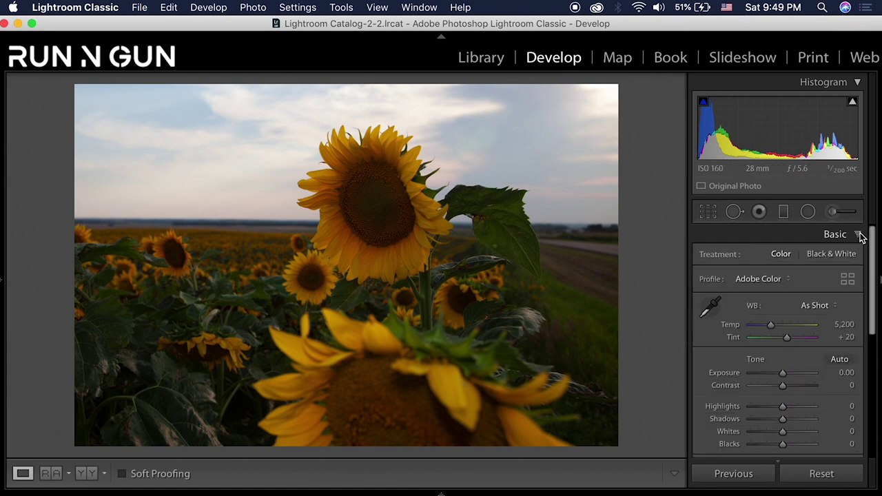
left_click(779, 282)
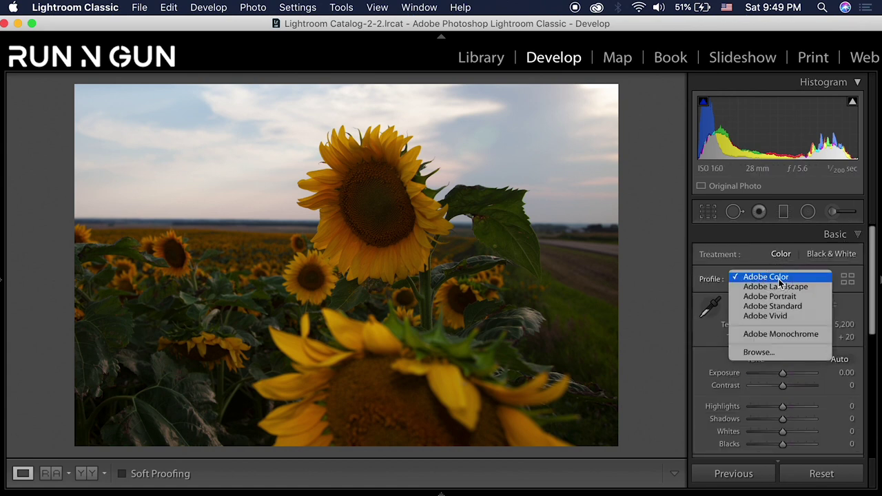
left_click(791, 305)
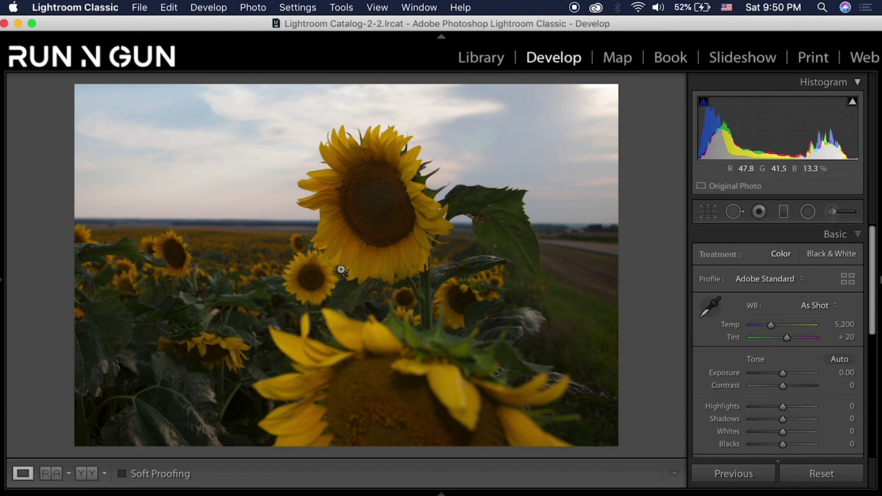
left_click(800, 279)
left_click(798, 272)
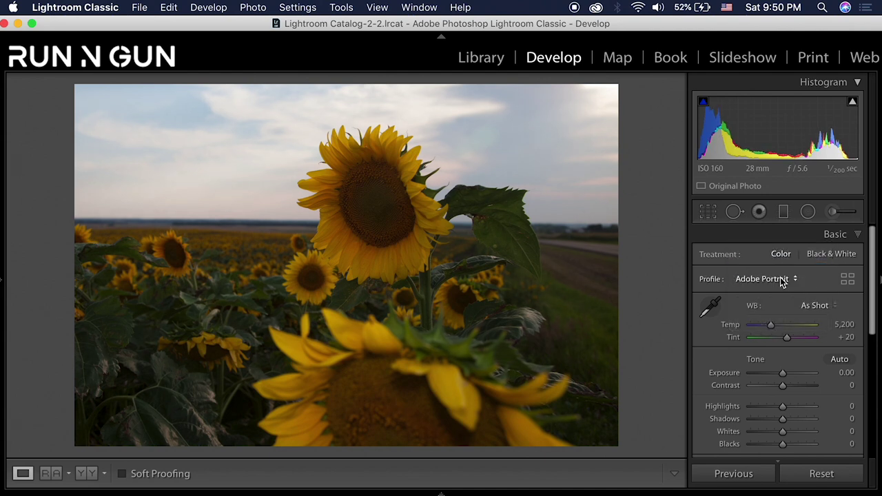
left_click(777, 280)
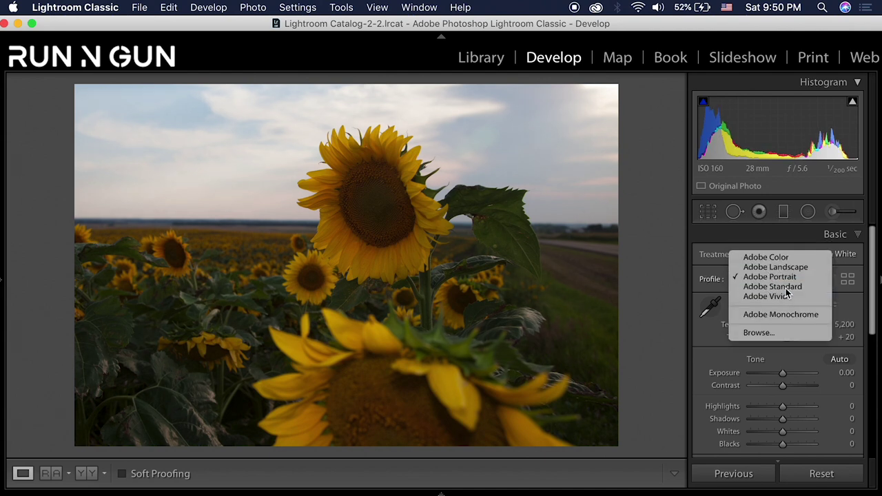
left_click(777, 288)
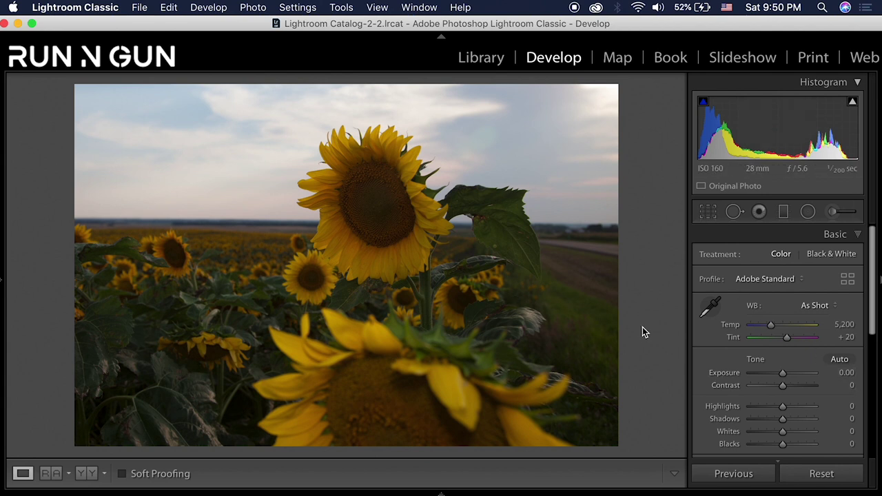
Sample white balance from a neutral sky area, giving Custom Temp 4,850 and Tint +18.
left_click(283, 121)
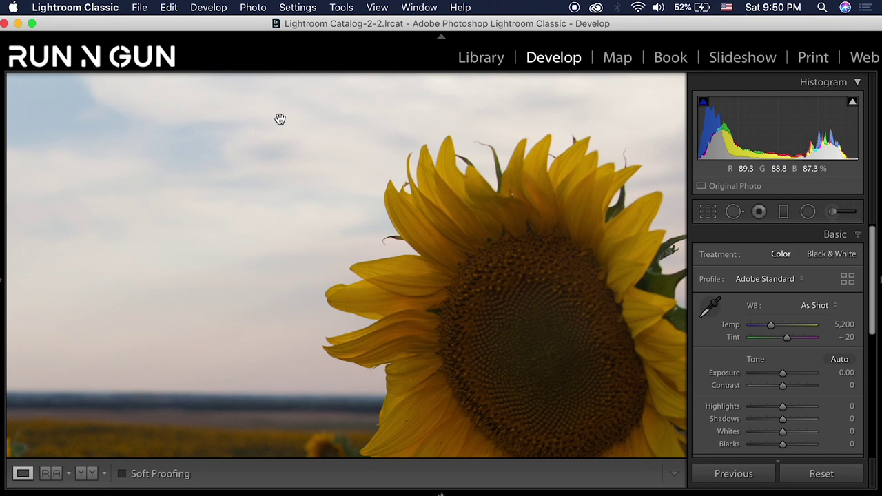
left_click(712, 306)
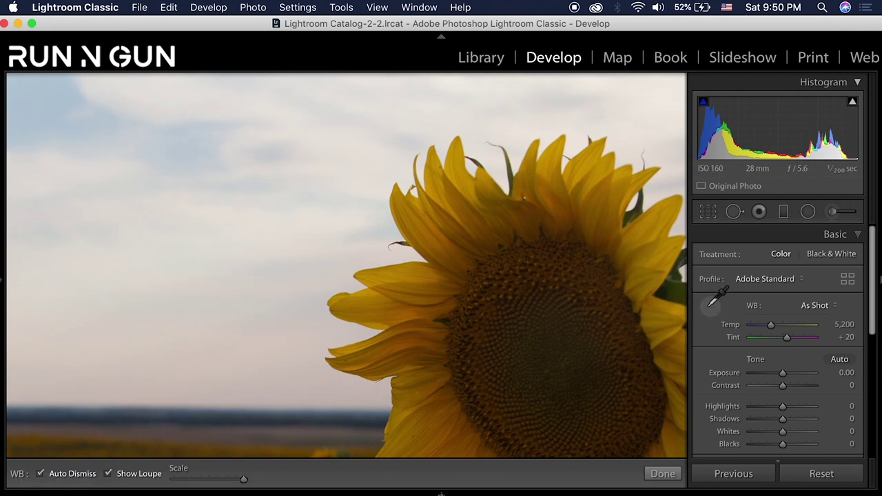
left_click(276, 102)
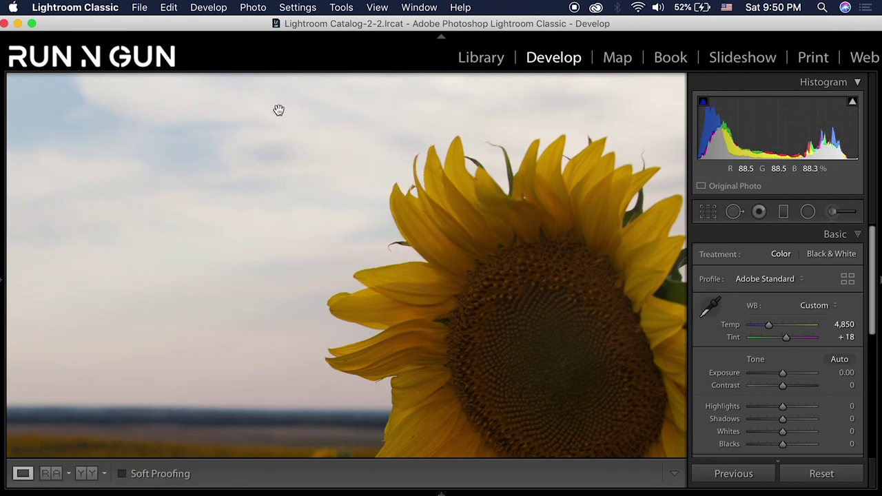
left_click(378, 284)
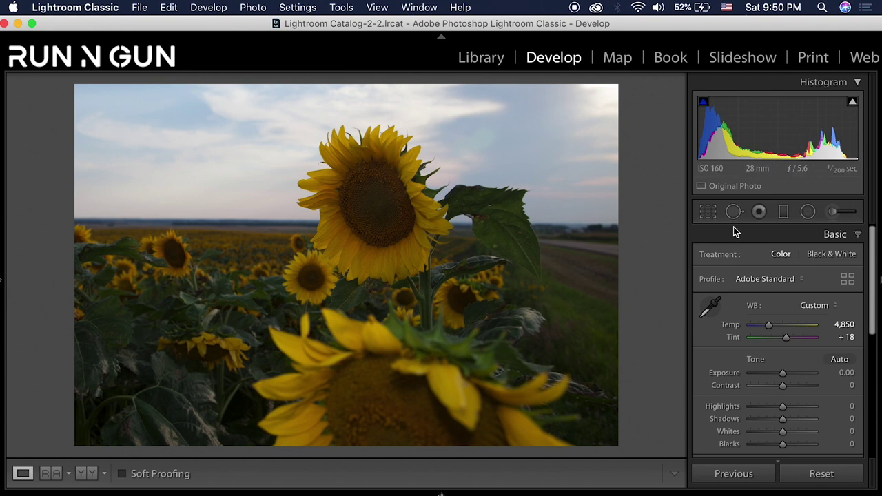
Rotate the crop by -0.96° to level the horizon, adjust the crop slightly, and commit.
left_click(709, 213)
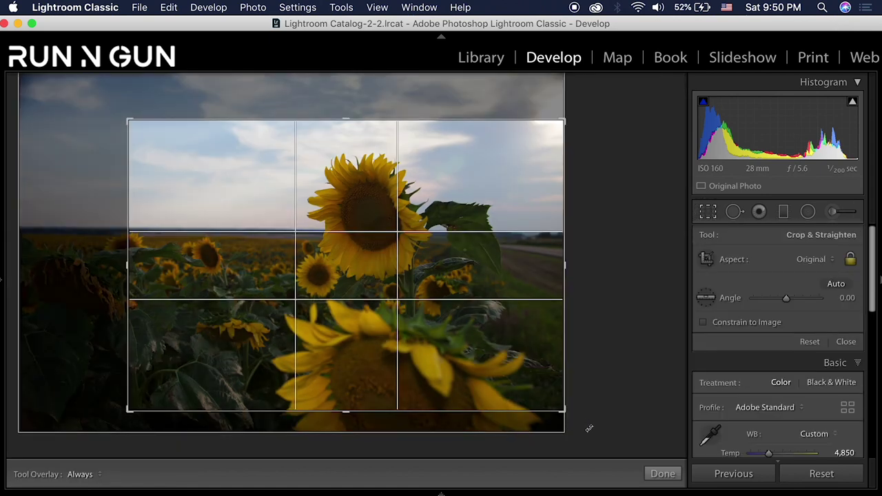
left_click_drag(615, 422, 617, 424)
left_click_drag(465, 378, 468, 380)
left_click_drag(128, 410, 131, 409)
key("Return")
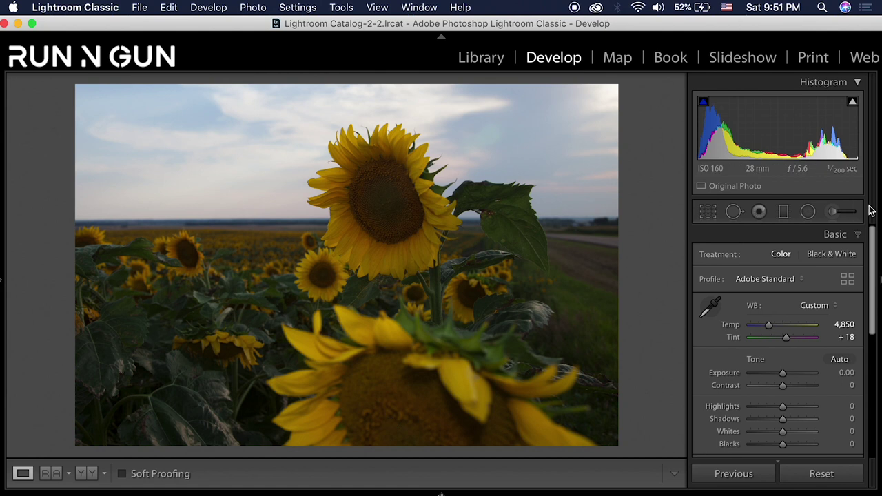
Drag the Tone sliders: Exposure +0.80, Highlights -100, Contrast +34, Shadows +64, Whites +13, Blacks -21.
left_click_drag(872, 234, 873, 235)
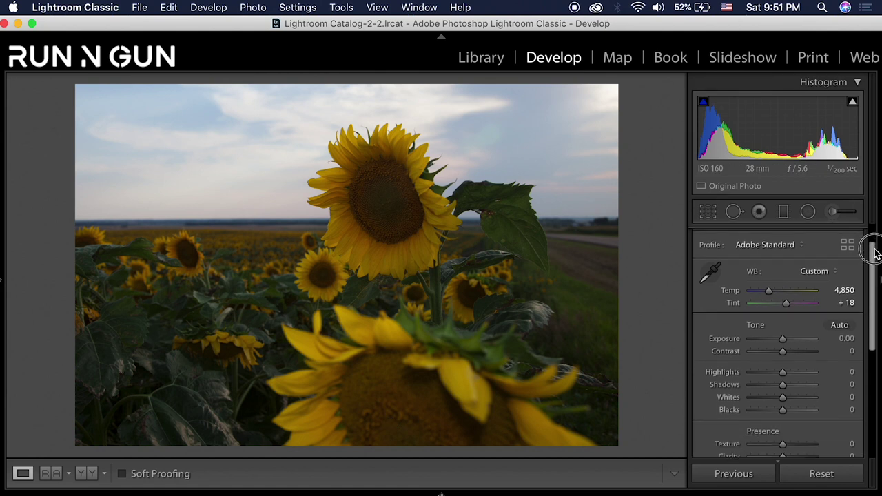
left_click_drag(875, 253, 873, 262)
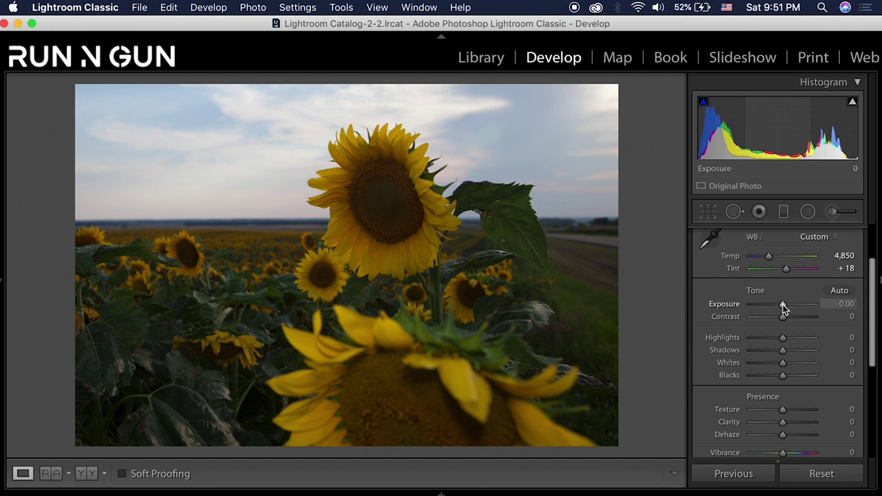
left_click_drag(783, 306, 789, 308)
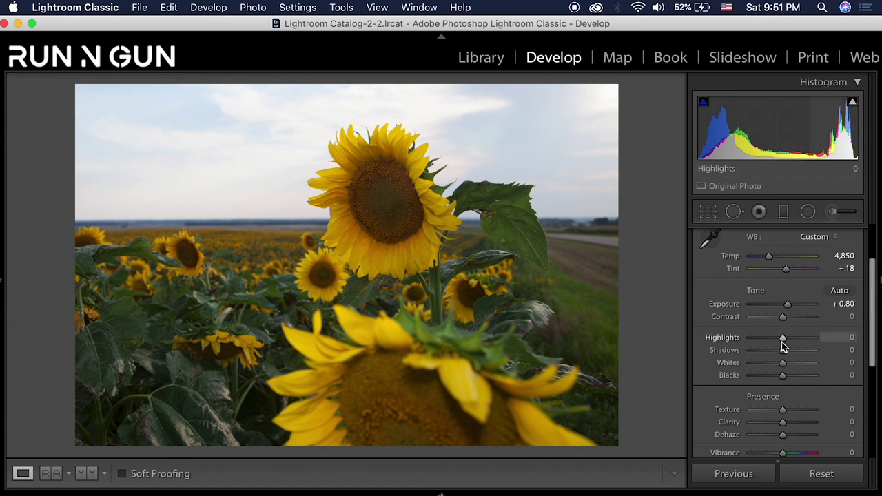
left_click_drag(784, 337, 747, 345)
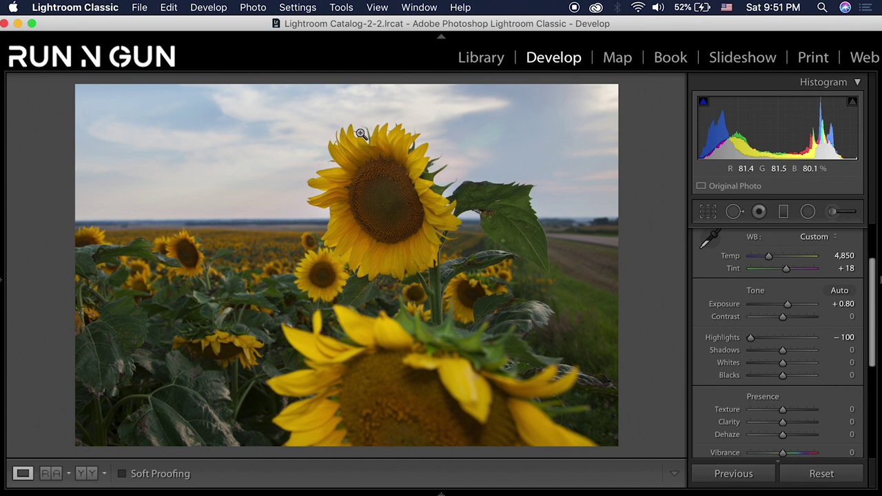
left_click_drag(784, 318, 796, 327)
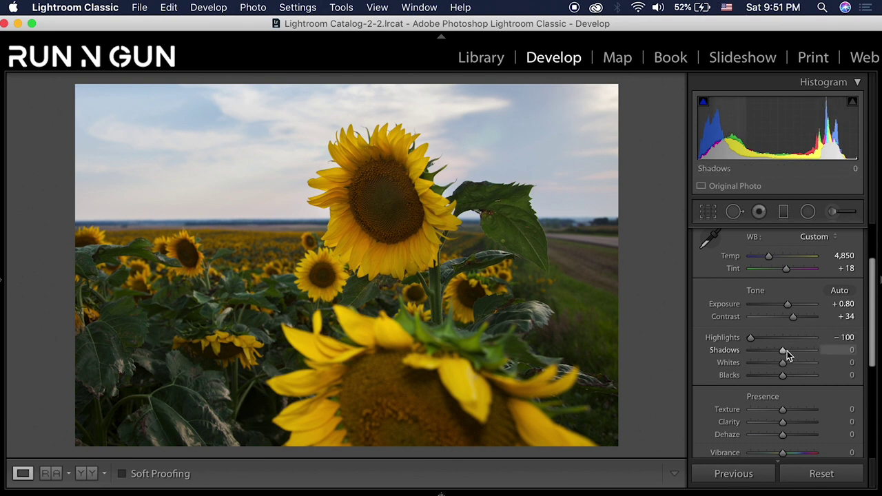
left_click_drag(787, 351, 810, 352)
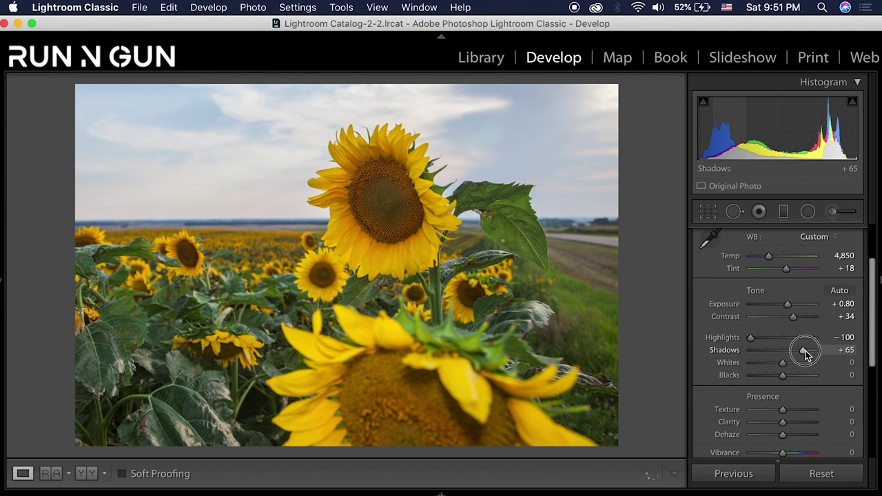
left_click_drag(805, 353, 787, 364)
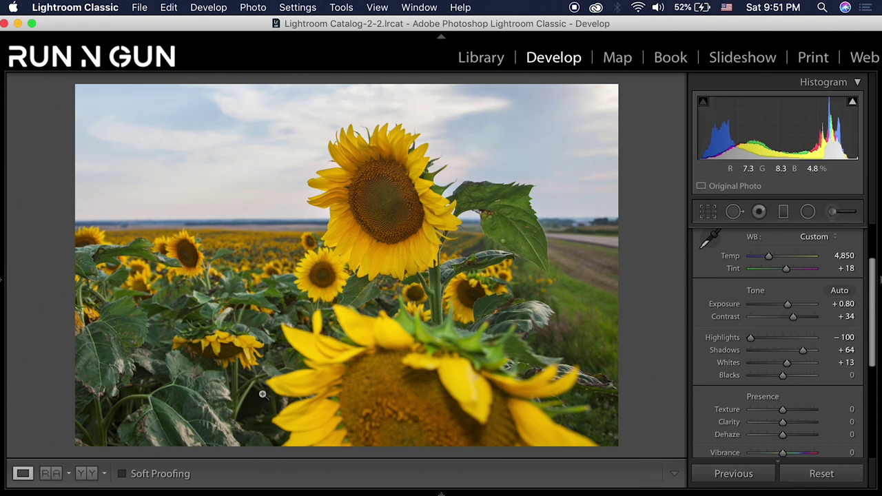
left_click_drag(786, 377, 776, 381)
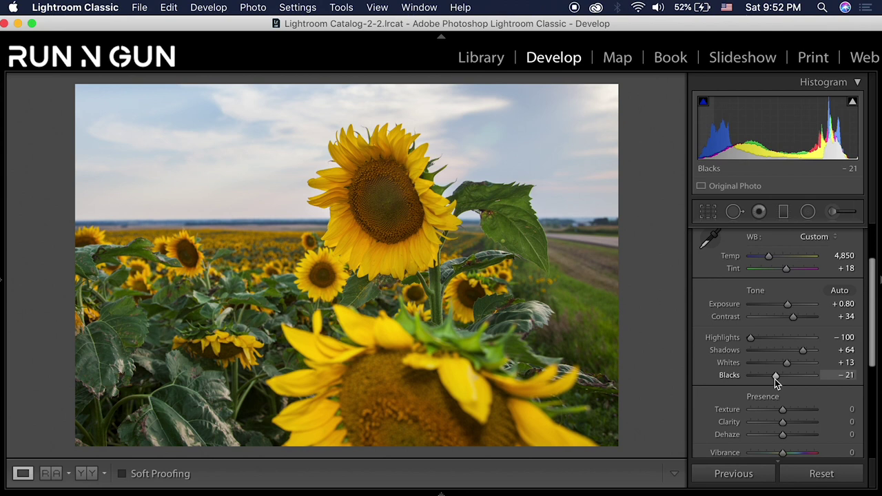
Add Texture +23, check it zoomed in, and enter Clarity exactly as +10.
scroll(746, 344, "down", 1)
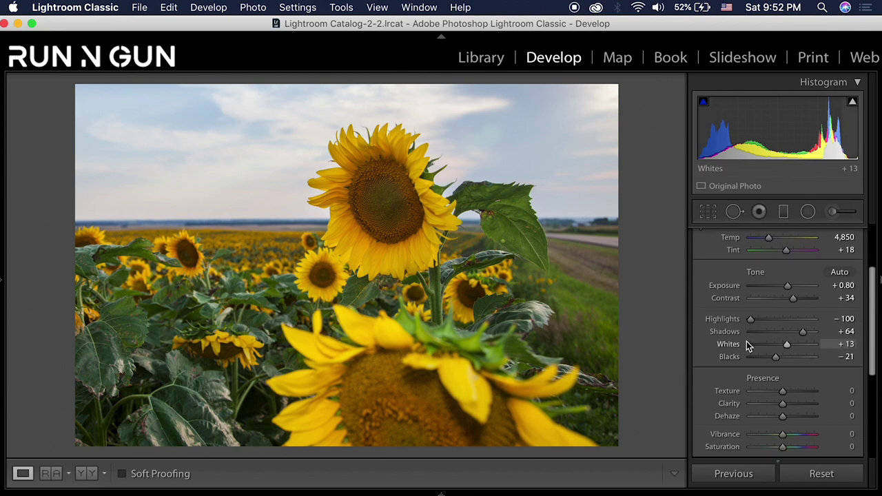
scroll(747, 341, "down", 1)
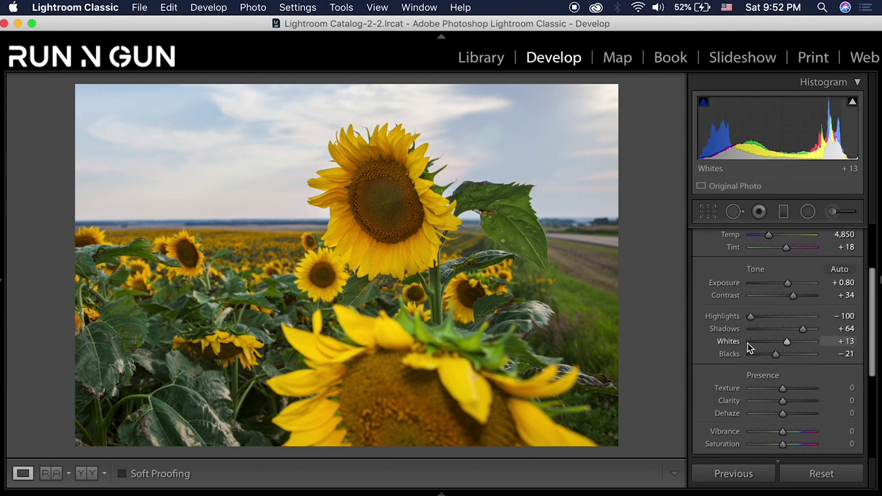
scroll(747, 345, "down", 3)
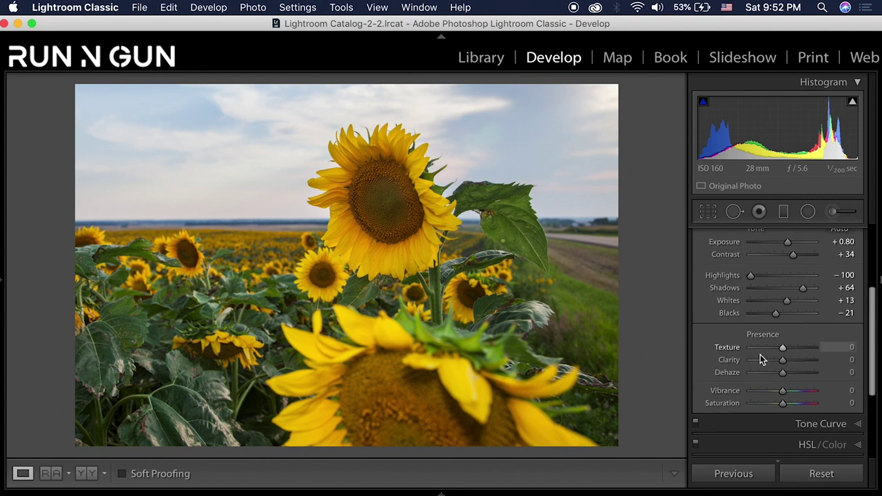
left_click_drag(784, 348, 791, 350)
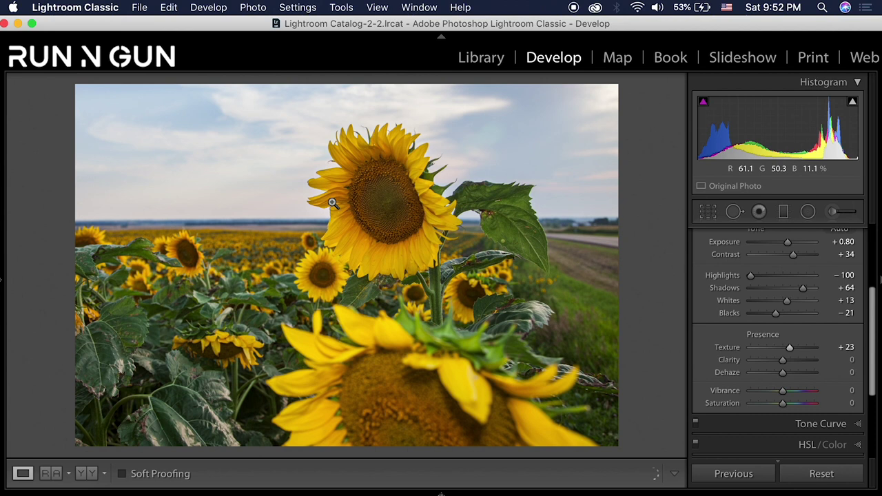
left_click(330, 200)
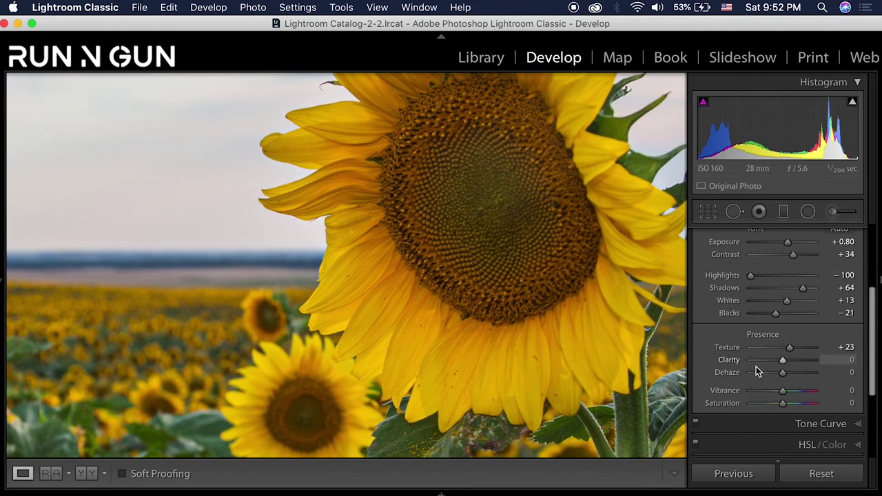
left_click(380, 270)
mouse_move(785, 365)
left_mouse_down()
mouse_move(801, 366)
mouse_move(786, 364)
left_mouse_up()
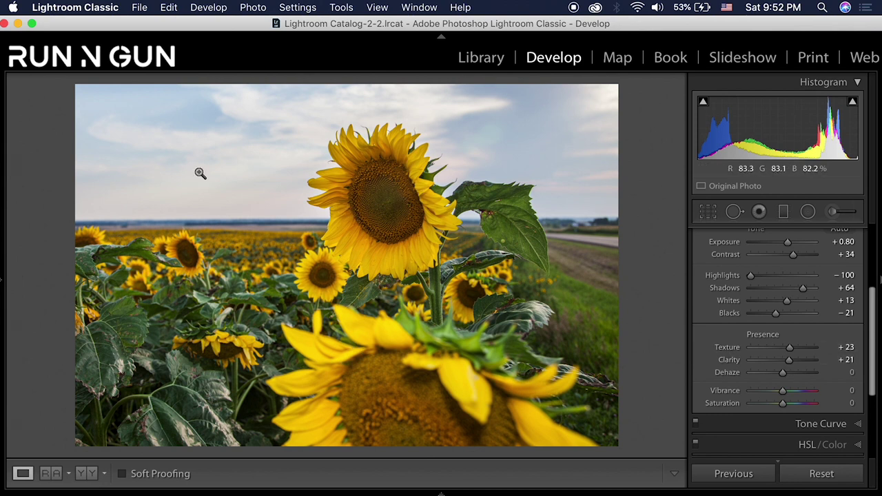
left_click(845, 361)
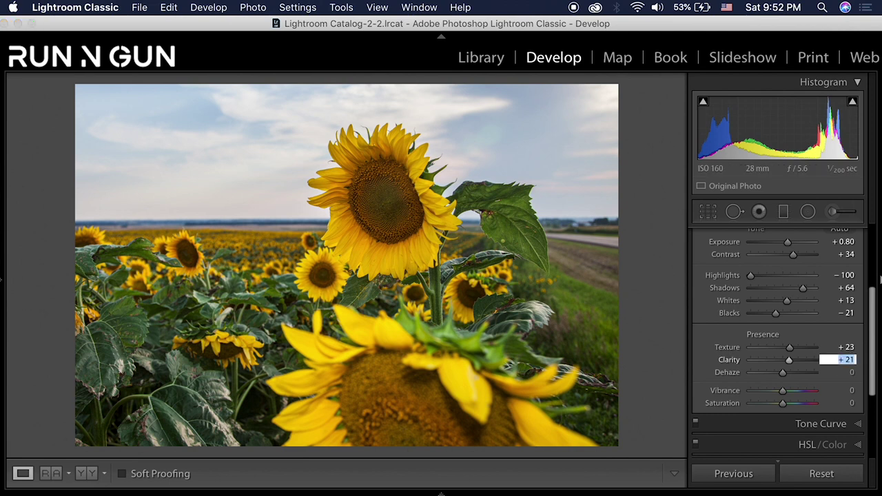
type("10")
key("Return")
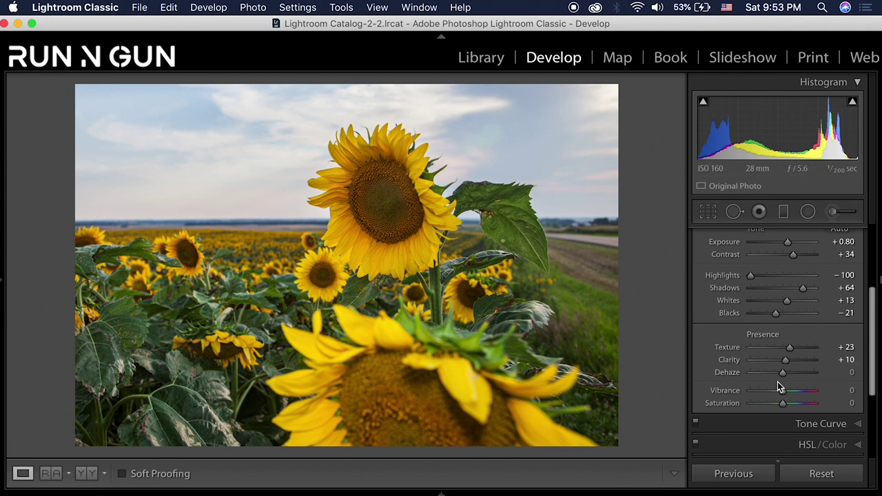
Set Dehaze +16 and Vibrance +48, with Saturation at -22.
left_click_drag(785, 373, 792, 382)
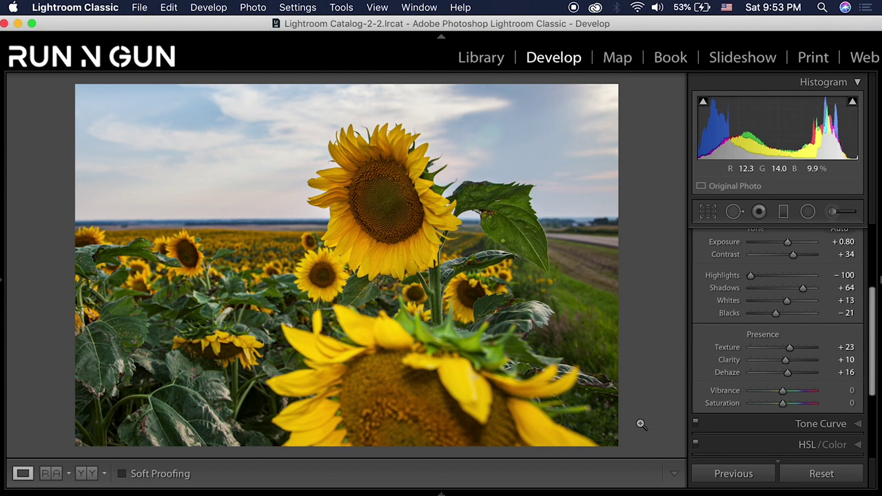
left_click_drag(783, 390, 776, 411)
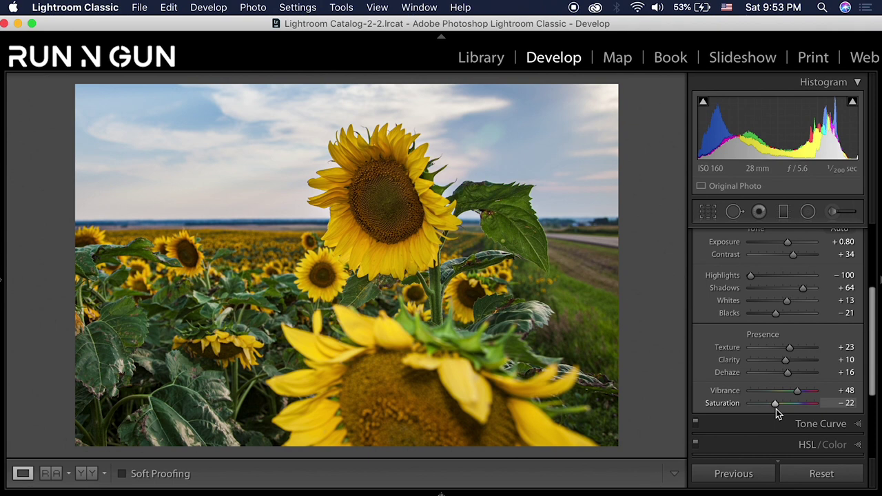
left_click_drag(873, 297, 860, 360)
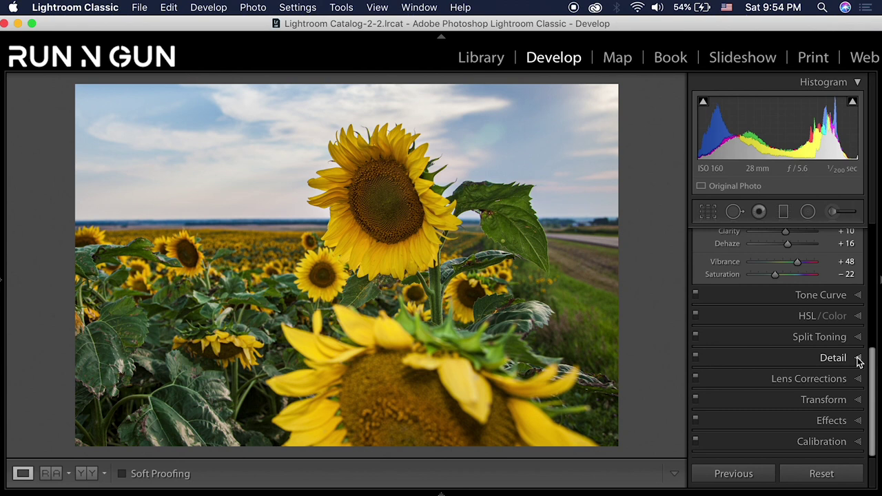
Raise Detail sharpening Amount to 57 and check it zoomed in.
left_click(861, 359)
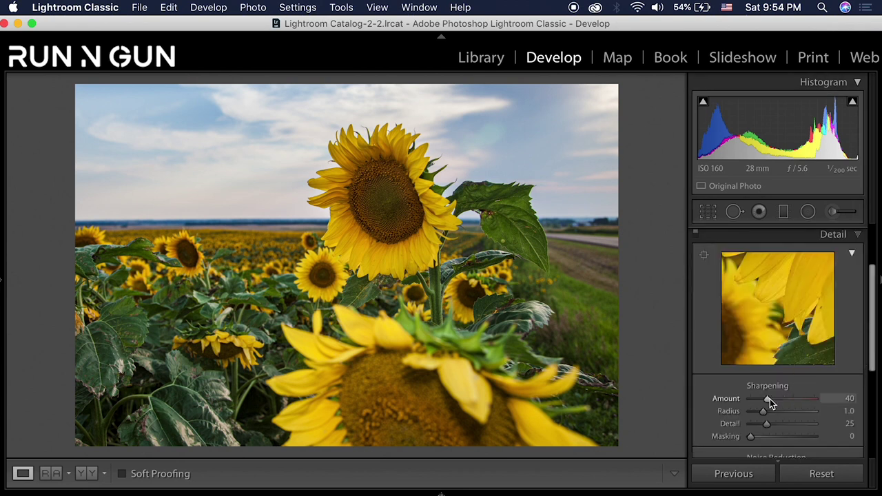
left_click_drag(770, 399, 778, 404)
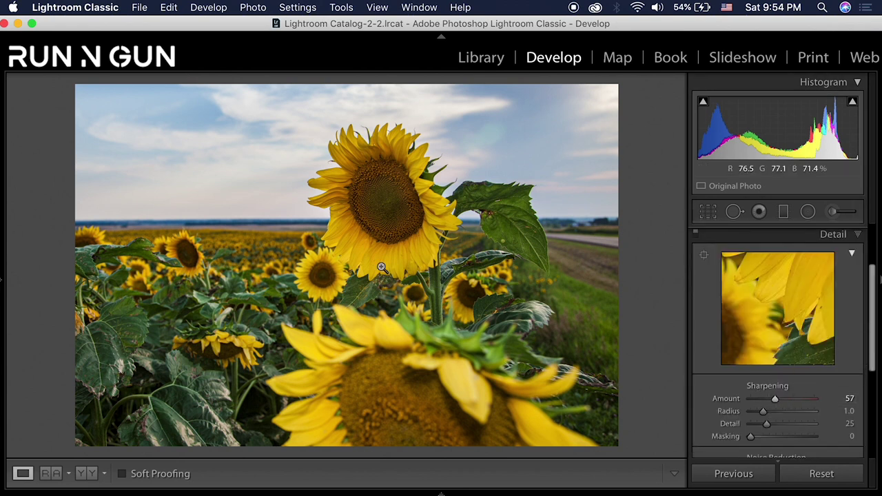
left_click(303, 221)
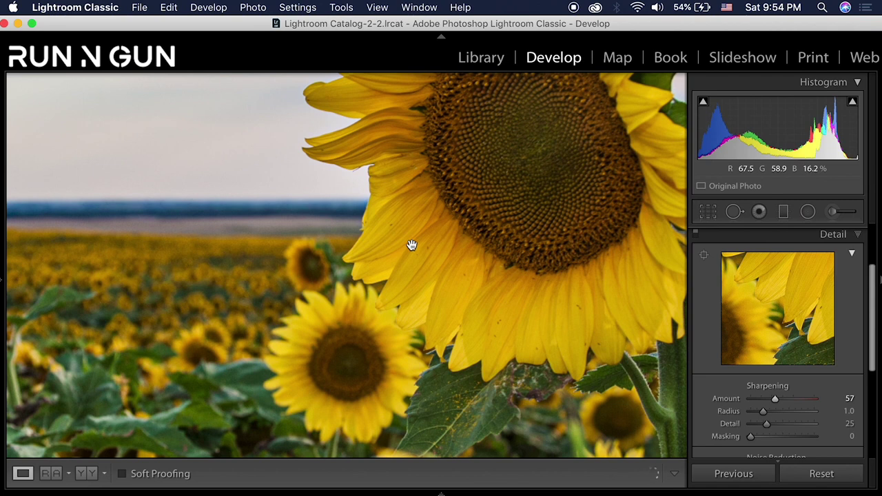
left_click(416, 240)
Set Noise Reduction Luminance to 15.
scroll(706, 421, "down", 2)
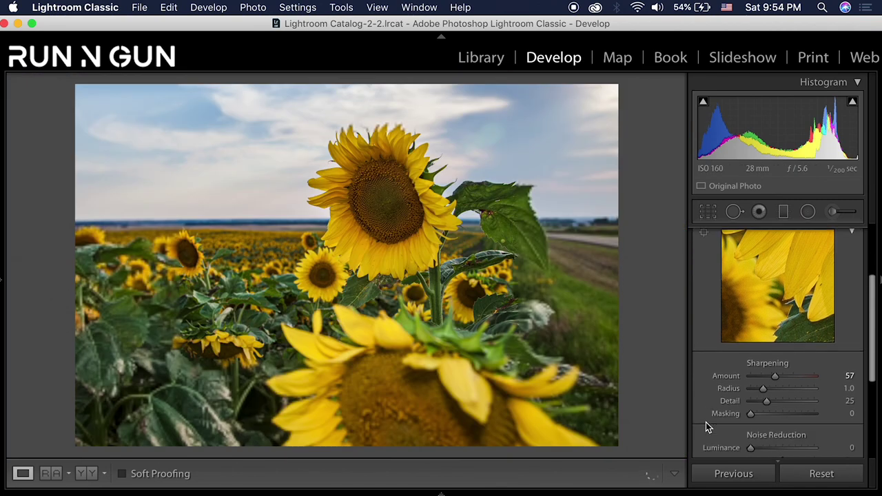
scroll(716, 412, "down", 3)
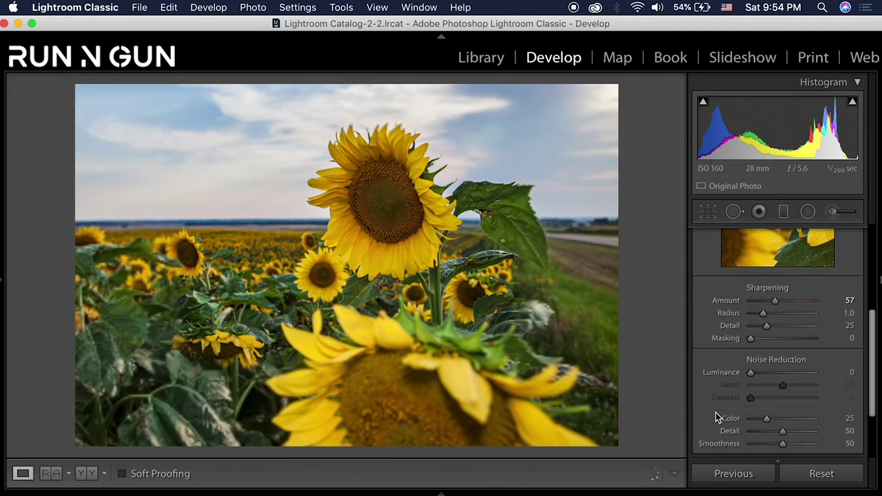
scroll(716, 417, "down", 1)
left_click_drag(752, 361, 764, 365)
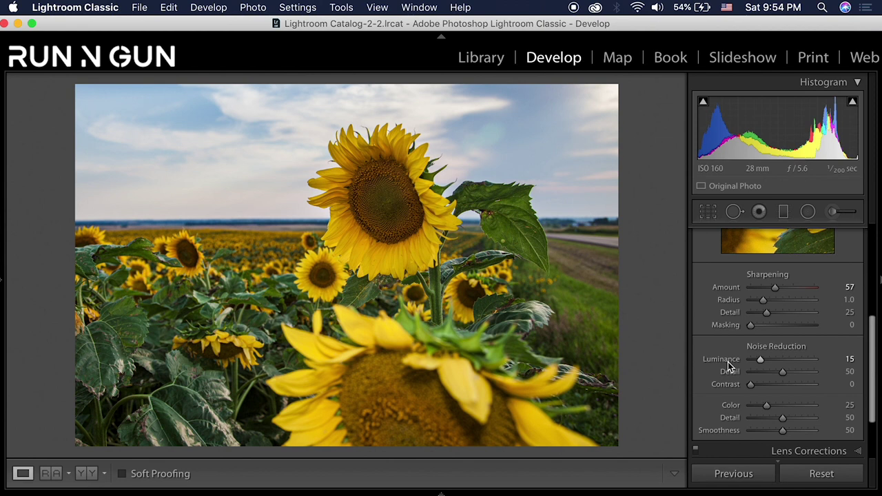
scroll(728, 364, "down", 1)
scroll(847, 275, "up", 2)
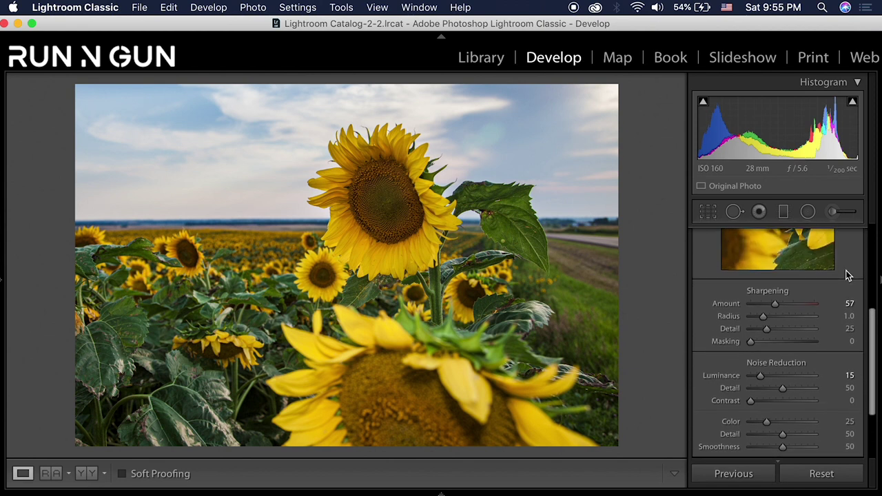
scroll(847, 271, "down", 3)
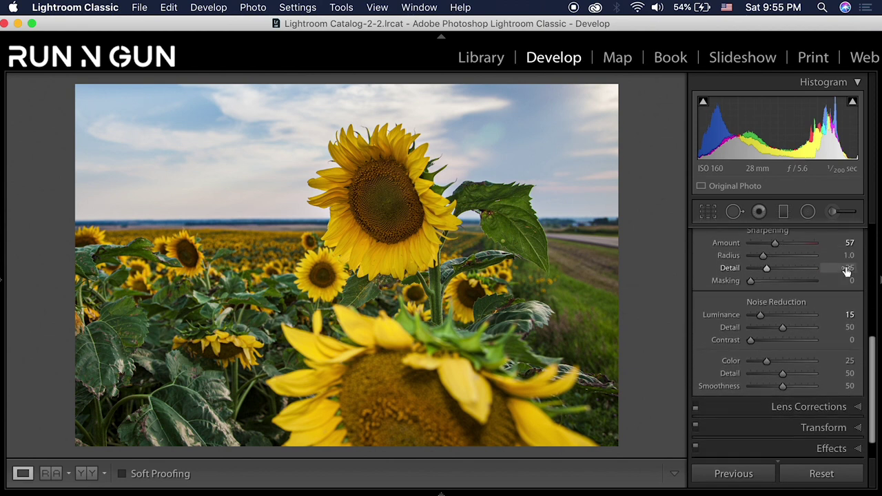
scroll(846, 273, "down", 1)
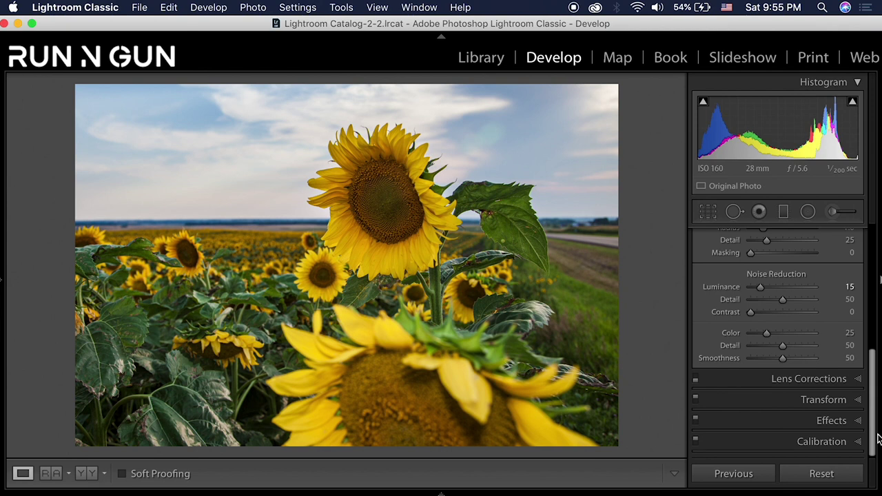
Enable lens profile corrections with chromatic aberration removal and set Distortion to 141.
left_click(854, 379)
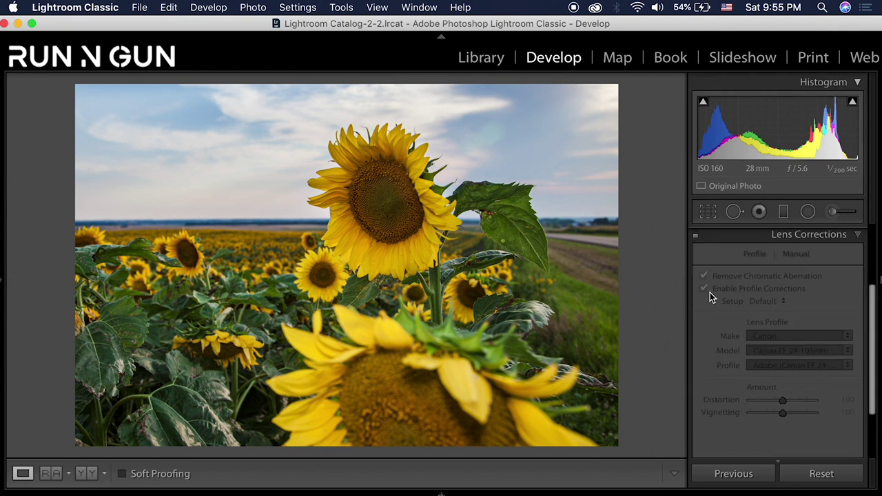
left_click(696, 235)
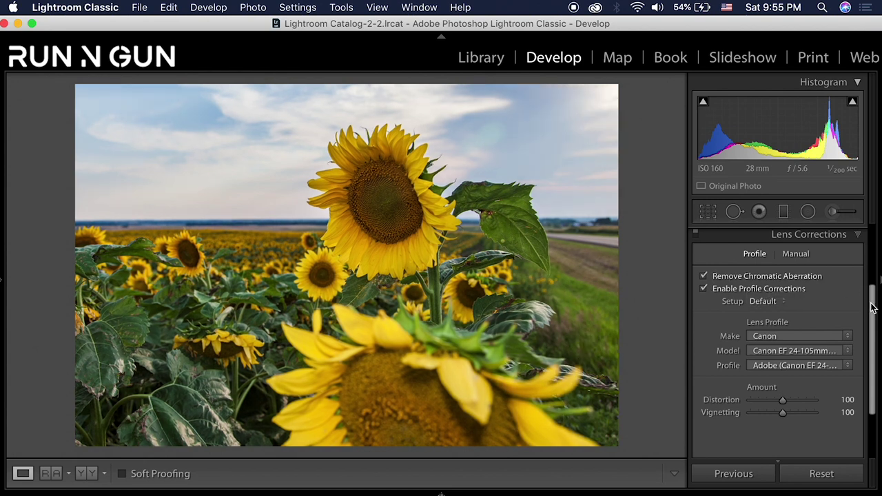
left_click_drag(872, 308, 868, 295)
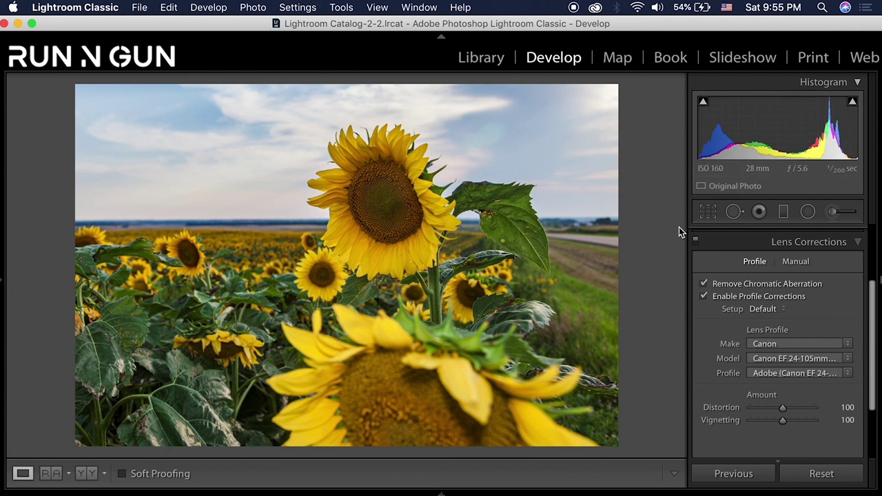
mouse_move(782, 408)
left_mouse_down()
mouse_move(770, 408)
mouse_move(807, 410)
mouse_move(781, 408)
mouse_move(796, 408)
left_mouse_up()
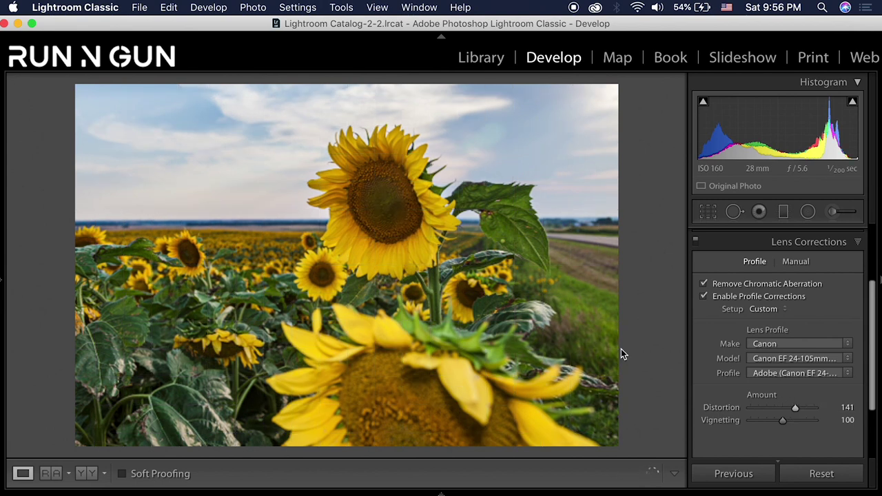
scroll(860, 344, "down", 1)
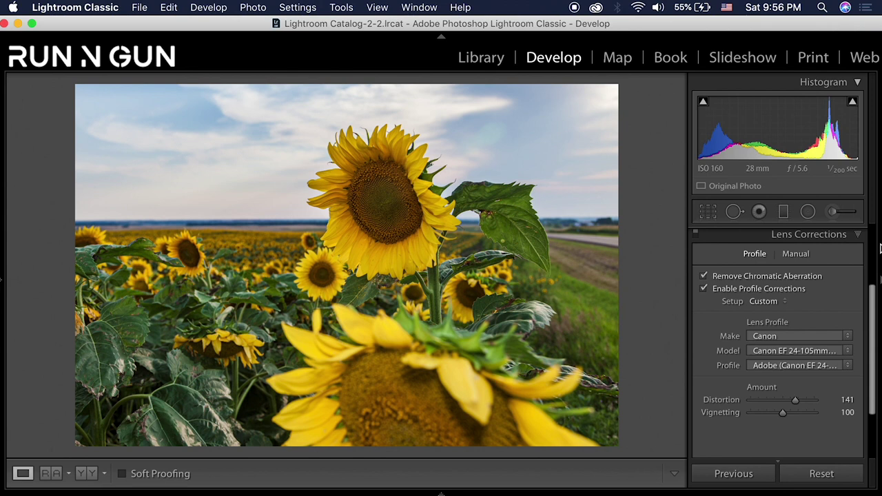
left_click(859, 235)
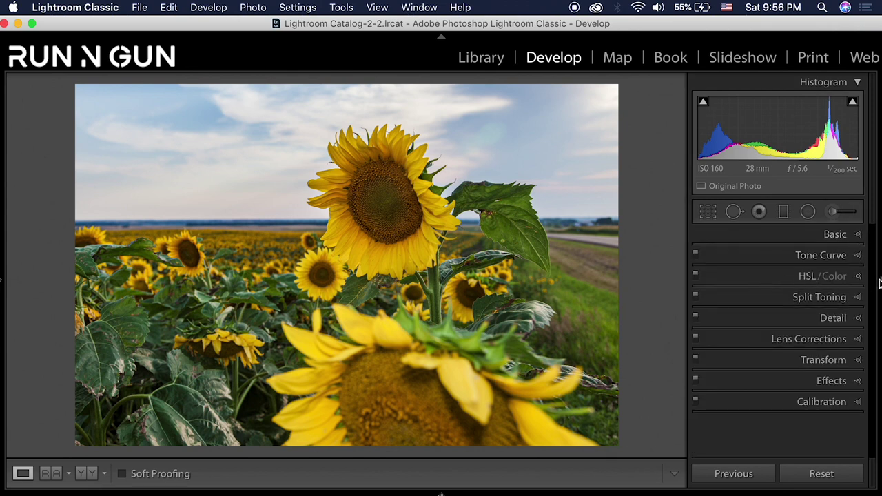
Start hue editing in HSL with the Targeted Adjustment Tool, undoing a trial sky shift.
left_click(859, 277)
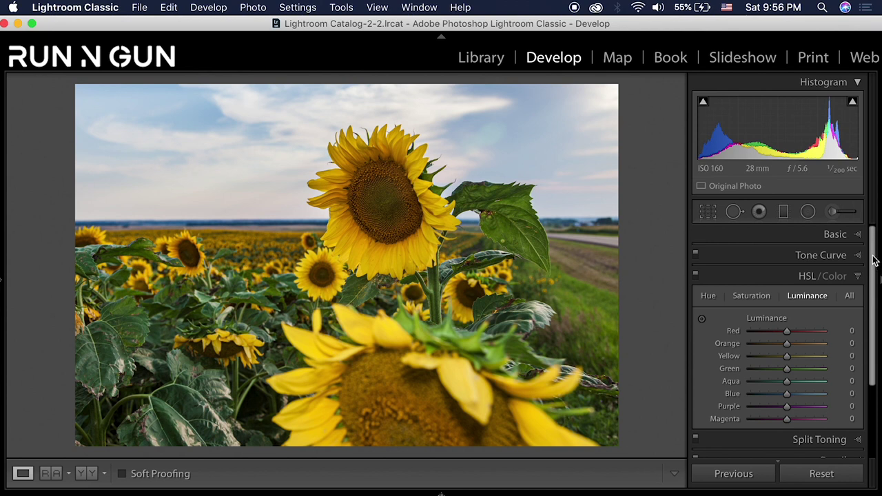
scroll(874, 260, "down", 1)
left_click(708, 261)
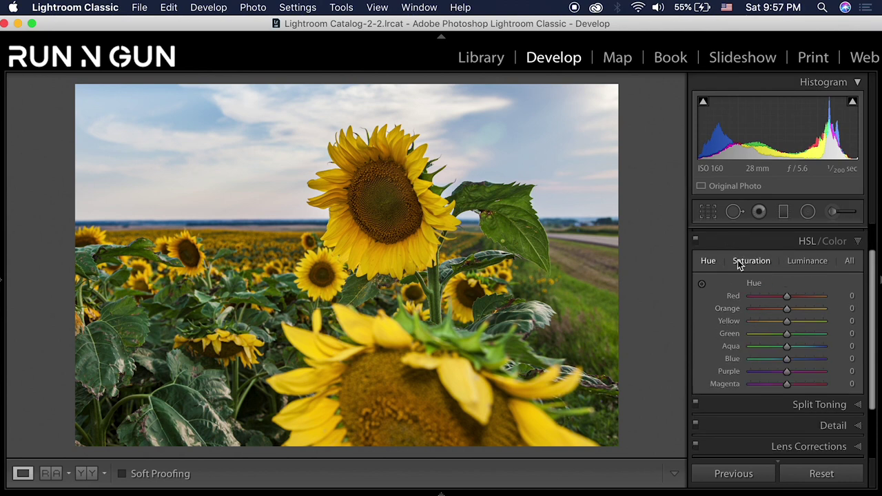
left_click(701, 283)
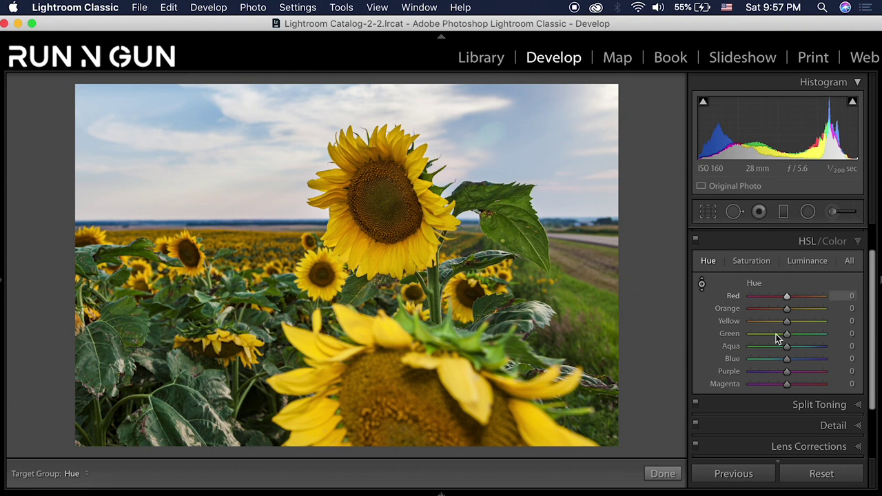
left_click_drag(205, 120, 204, 41)
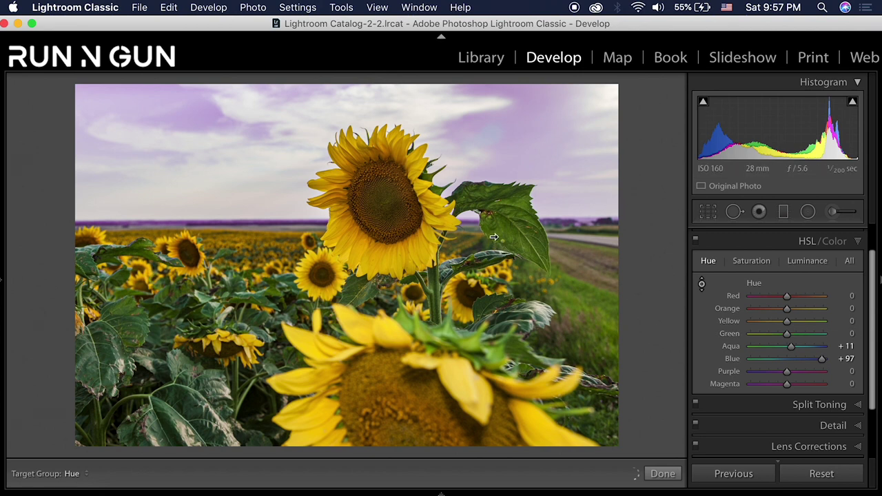
key("cmd+z")
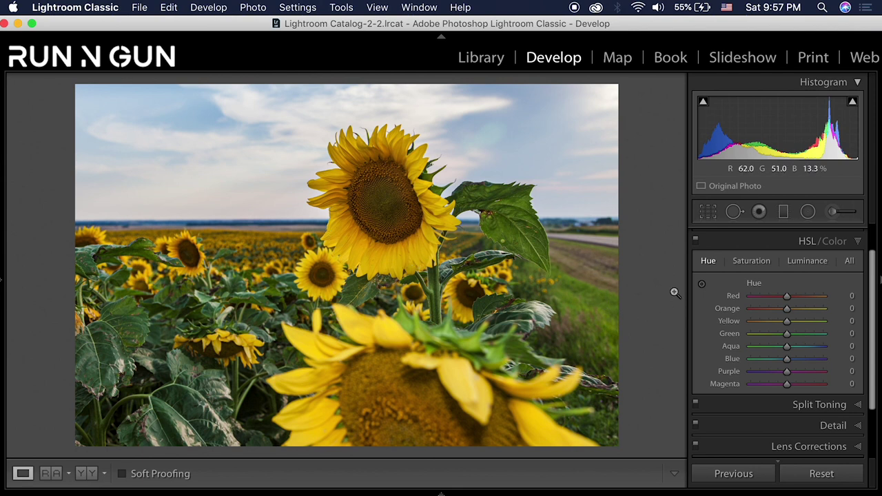
Shift the sunflower's orange and yellow hues and the leaves' green hue negative.
left_click(702, 284)
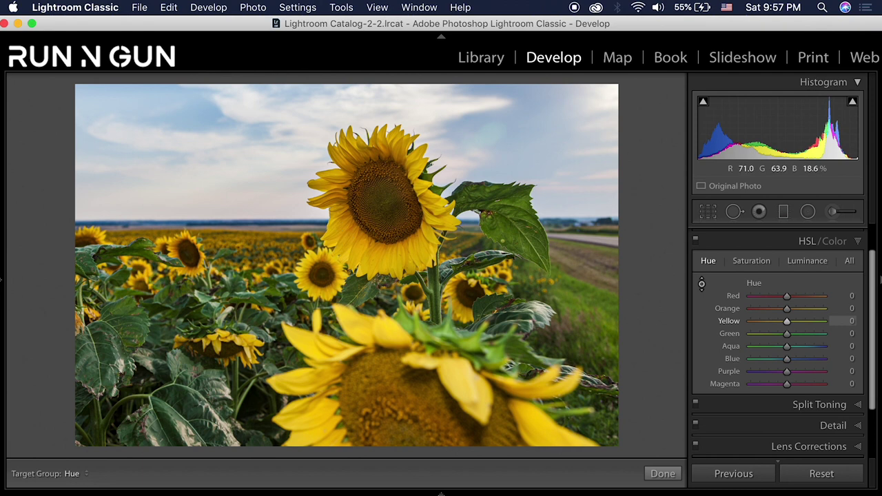
mouse_move(383, 196)
left_mouse_down()
mouse_move(383, 157)
mouse_move(383, 213)
left_mouse_up()
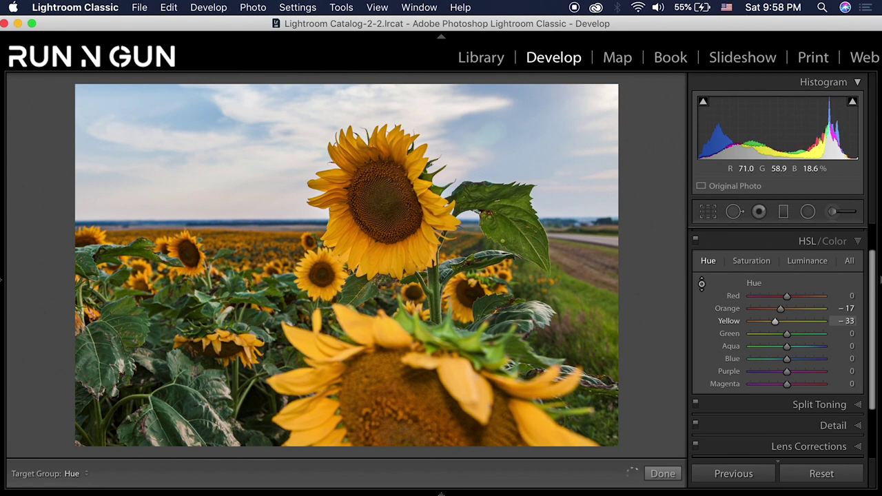
key("super+z")
key("super+shift+z")
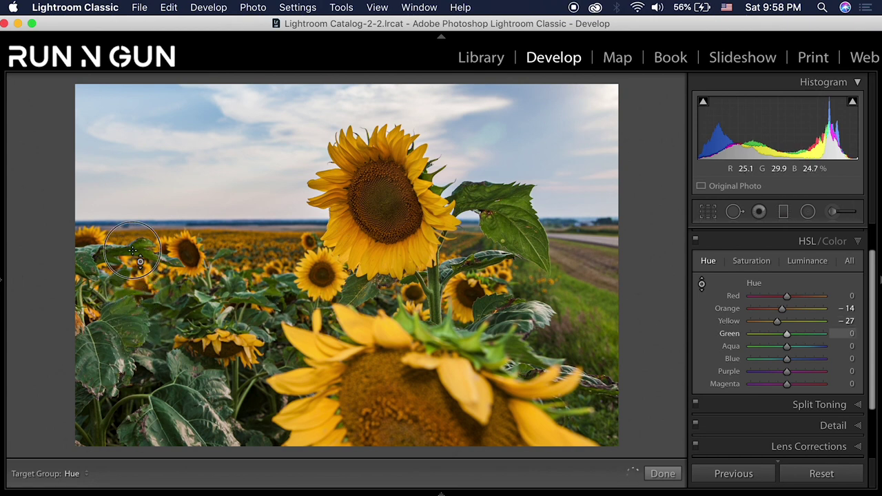
left_click_drag(134, 251, 134, 215)
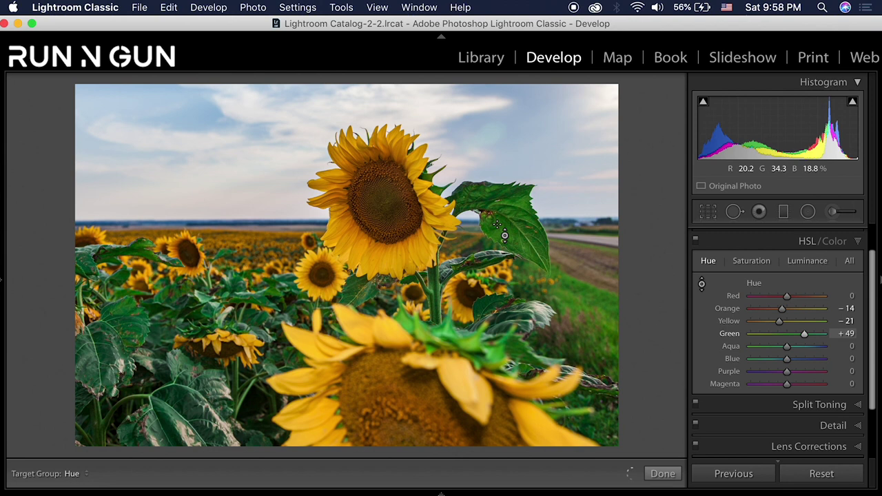
left_click_drag(498, 223, 503, 293)
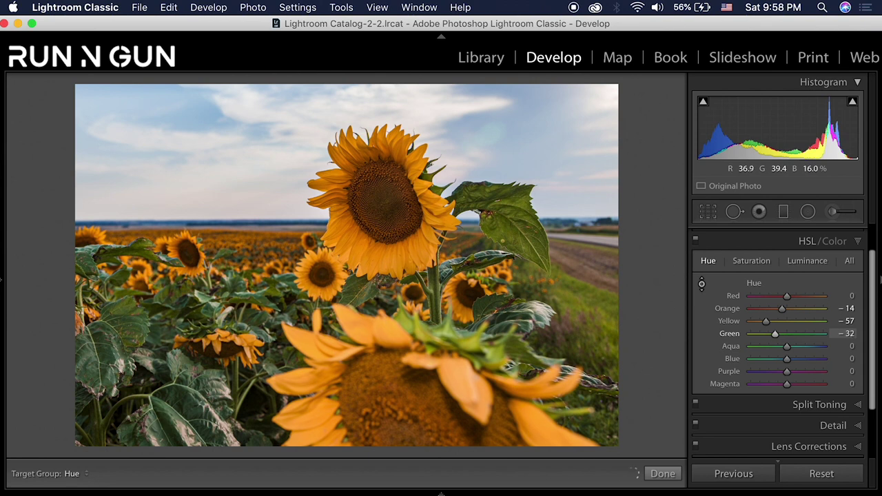
left_click_drag(503, 297, 504, 318)
left_click_drag(507, 241, 507, 229)
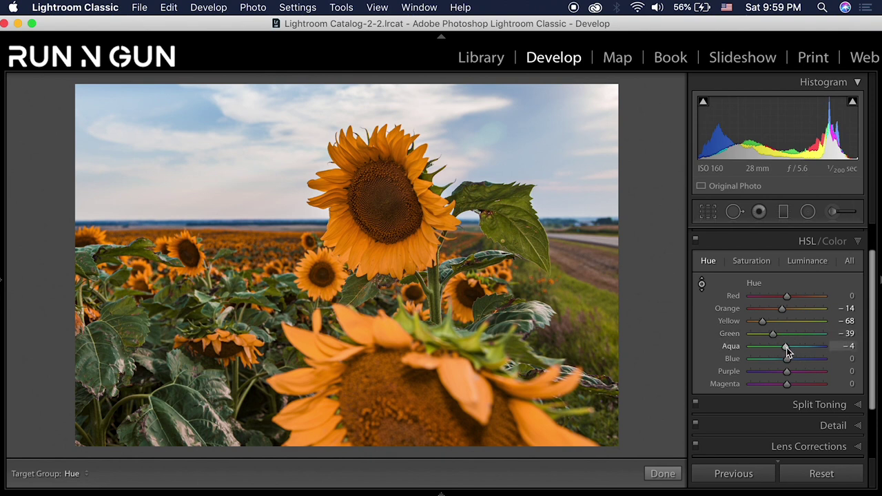
Lower the Aqua hue and shift the sky's blue toward teal (Aqua -20, Blue -38).
left_click_drag(786, 347, 786, 359)
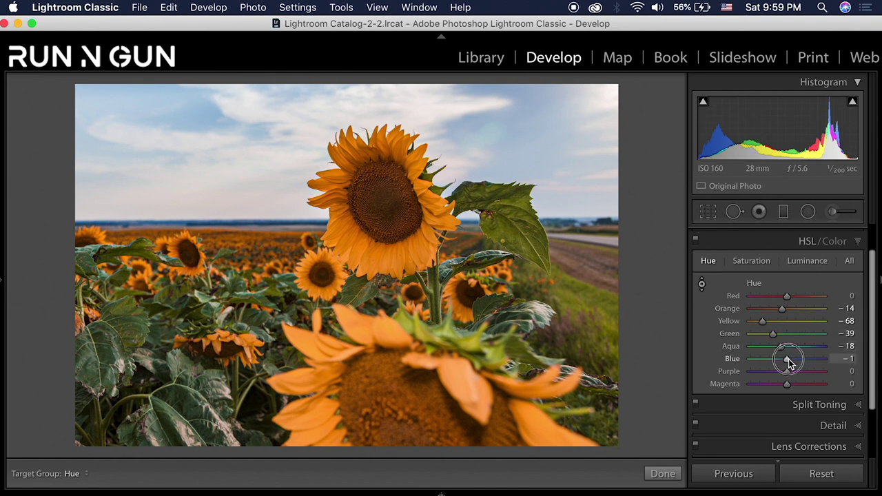
left_click(208, 119)
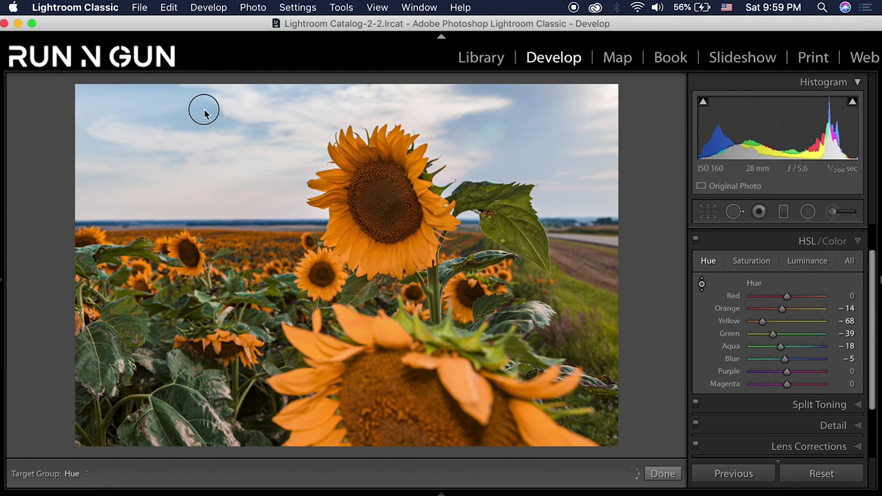
mouse_move(203, 110)
left_mouse_down()
mouse_move(205, 76)
mouse_move(205, 116)
left_mouse_up()
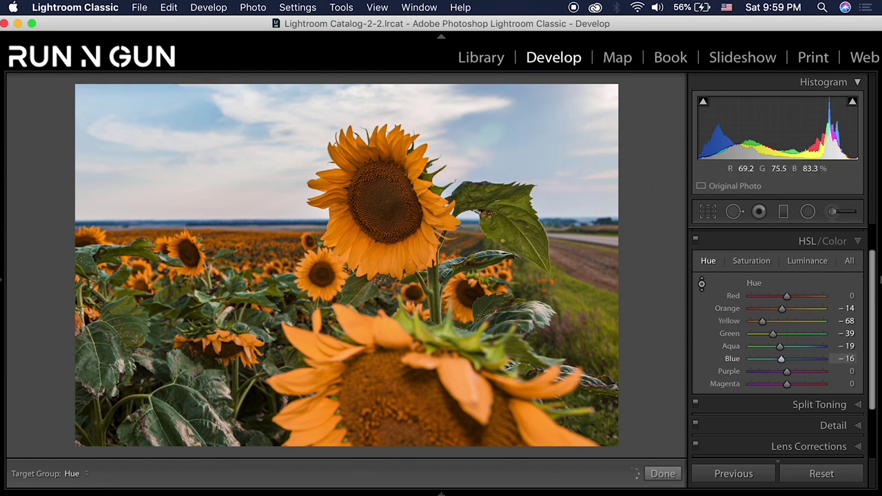
left_click_drag(204, 159, 205, 153)
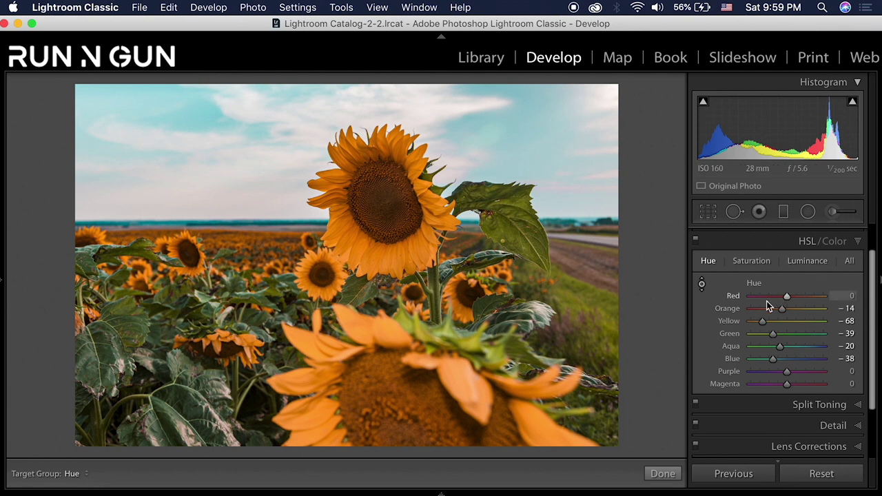
Boost saturation to Orange +20, Yellow +28 and Blue +35, and nudge Aqua up.
left_click(748, 264)
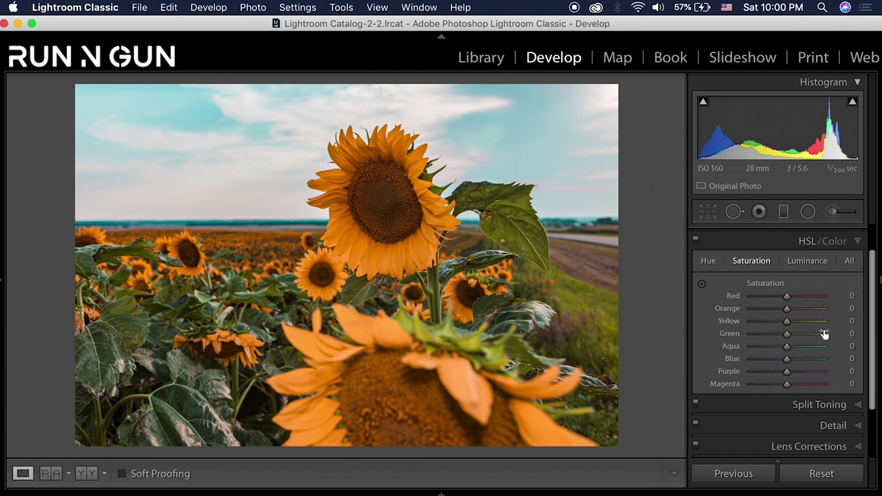
left_click(702, 285)
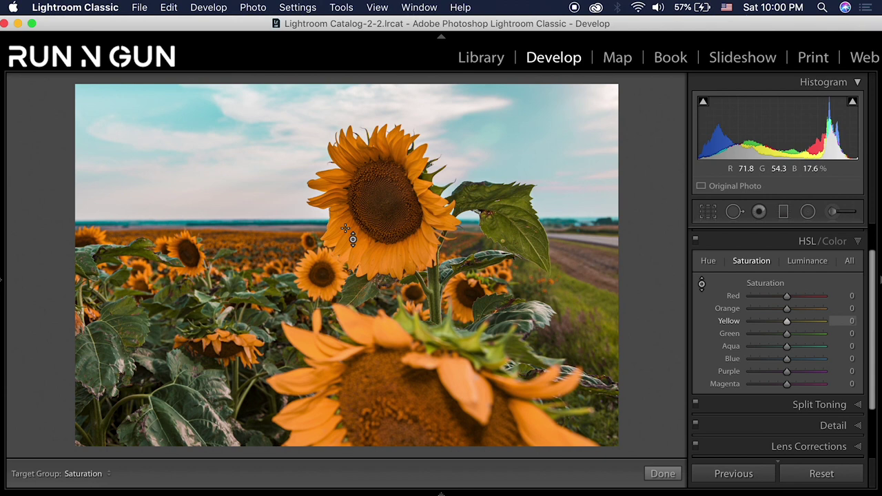
left_click_drag(386, 207, 386, 187)
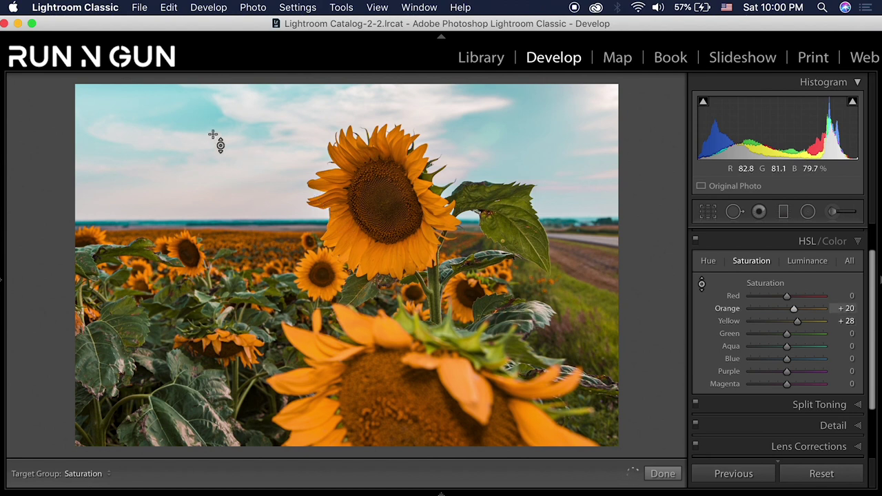
left_click_drag(386, 104, 386, 55)
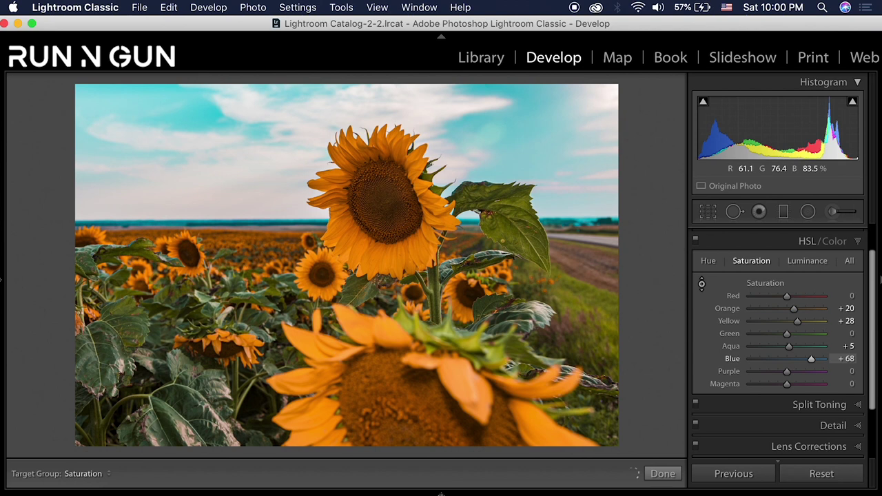
left_click_drag(386, 54, 386, 82)
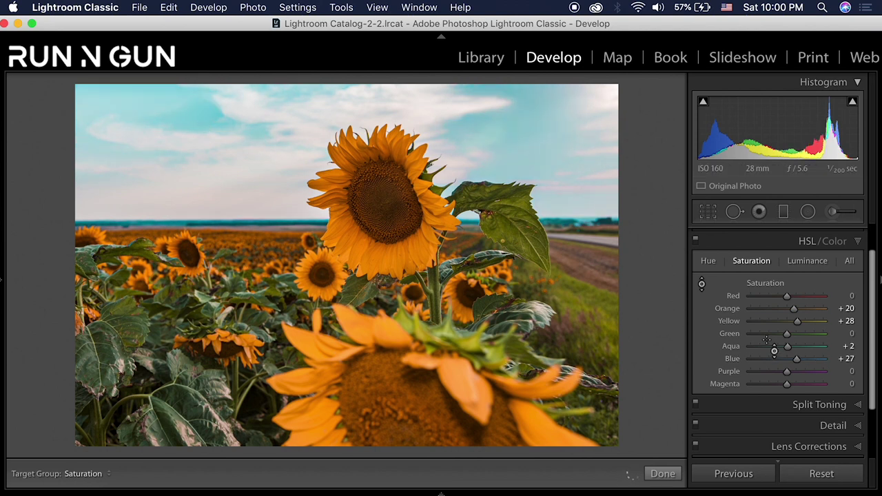
mouse_move(787, 346)
left_mouse_down()
mouse_move(801, 364)
mouse_move(797, 351)
left_mouse_up()
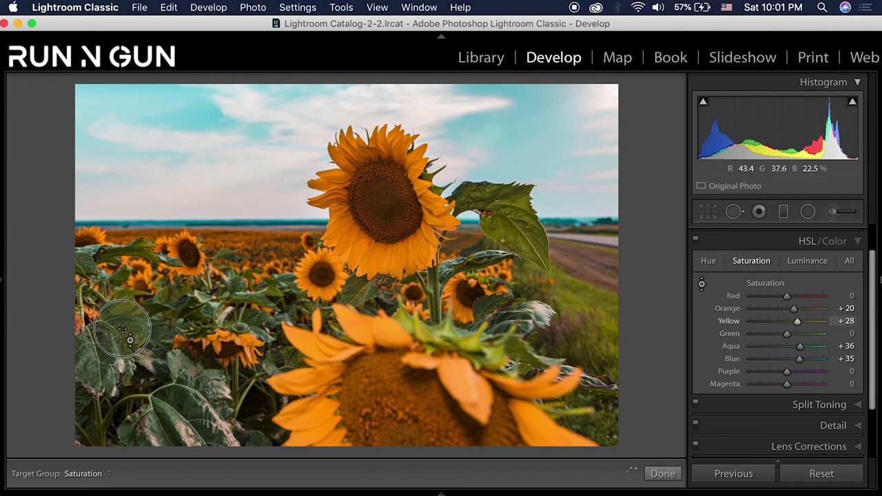
Desaturate the leaves to Green -45 and bring Yellow saturation back to 0.
left_click_drag(121, 324, 121, 345)
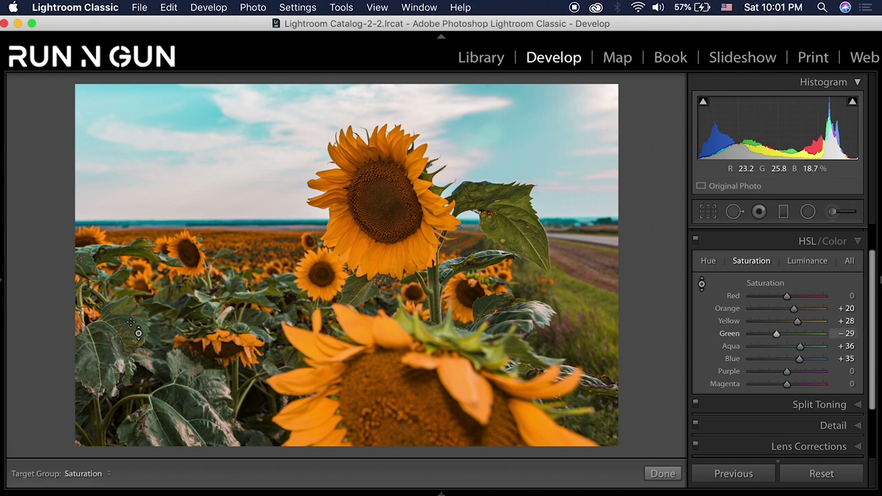
mouse_move(131, 323)
left_mouse_down()
mouse_move(131, 350)
mouse_move(137, 337)
left_mouse_up()
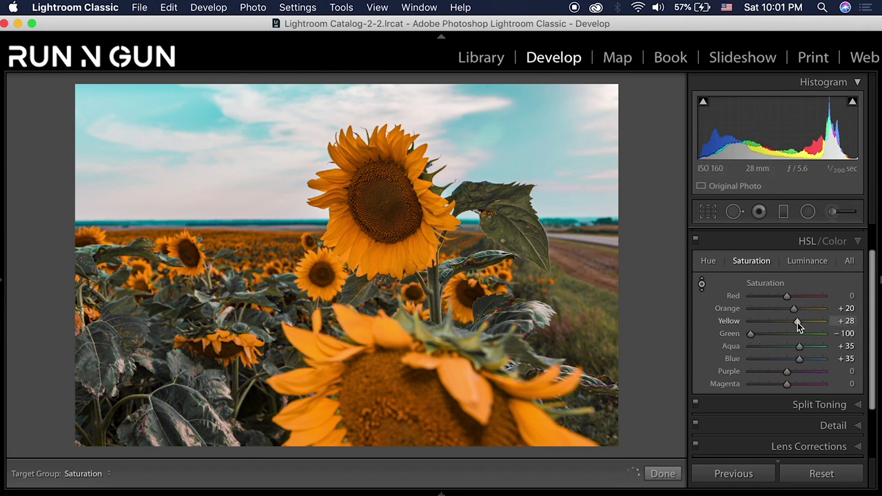
left_click(751, 335)
left_click_drag(751, 335, 787, 328)
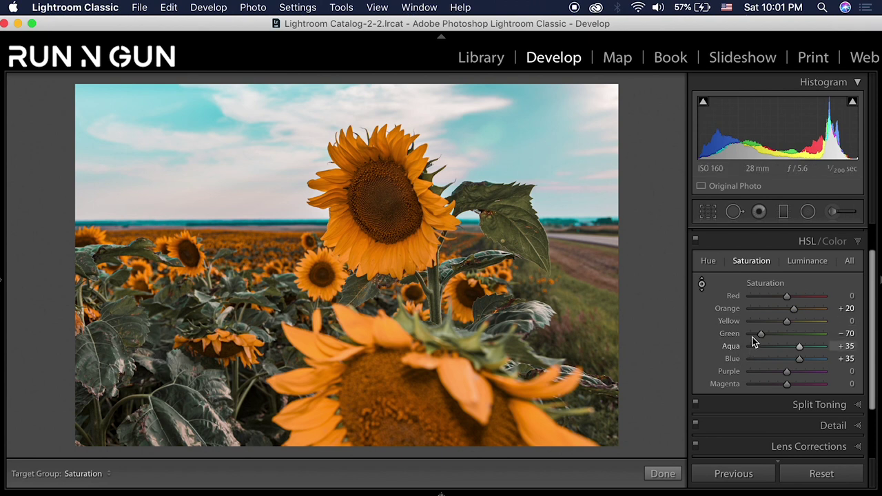
left_click_drag(761, 334, 771, 336)
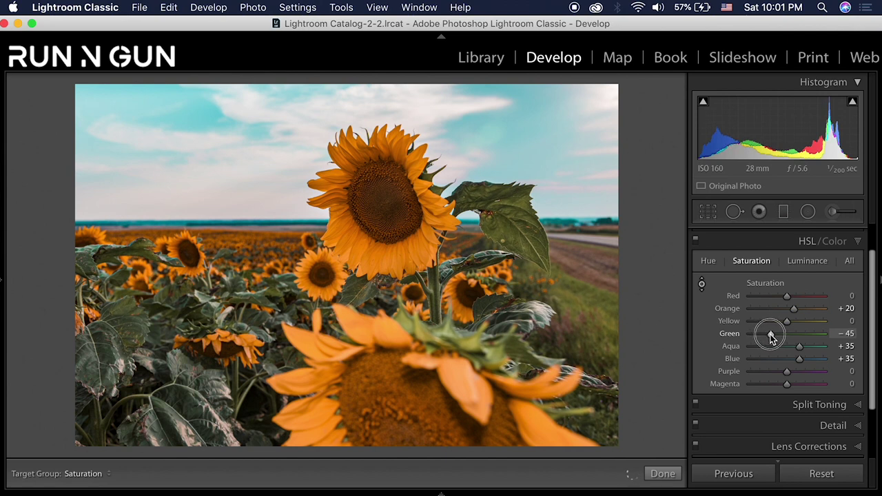
In Luminance, brighten the sunflower's oranges and yellows and darken the blue sky.
left_click(822, 260)
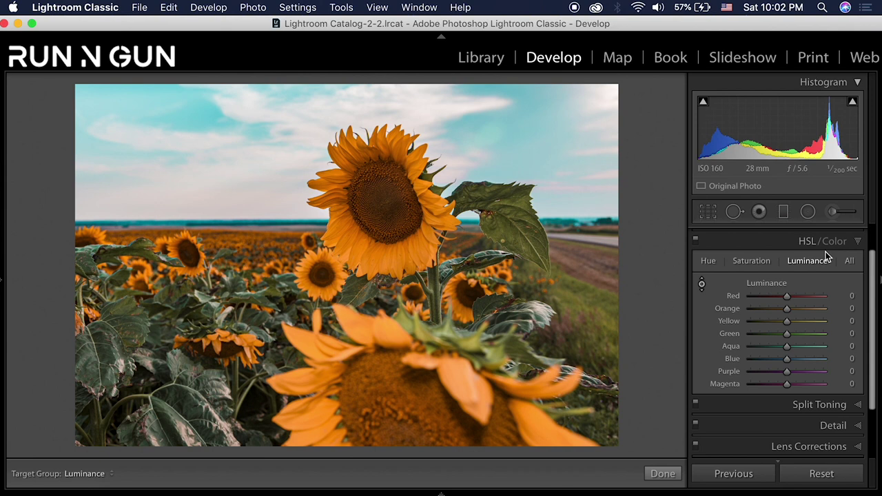
left_click(702, 285)
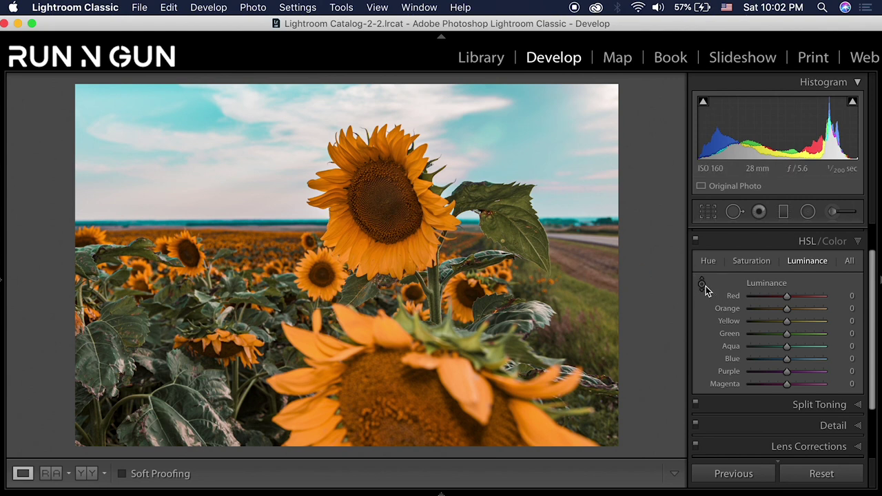
left_click(701, 284)
left_click_drag(384, 240, 344, 230)
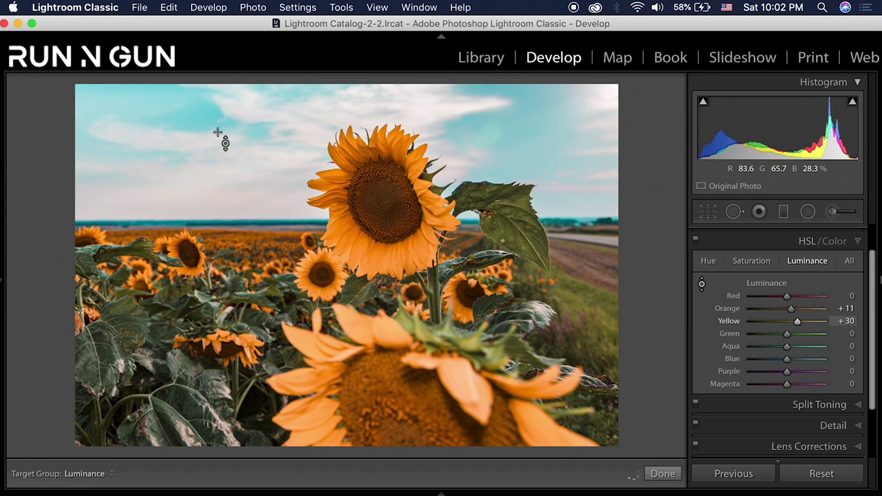
left_click_drag(198, 121, 198, 180)
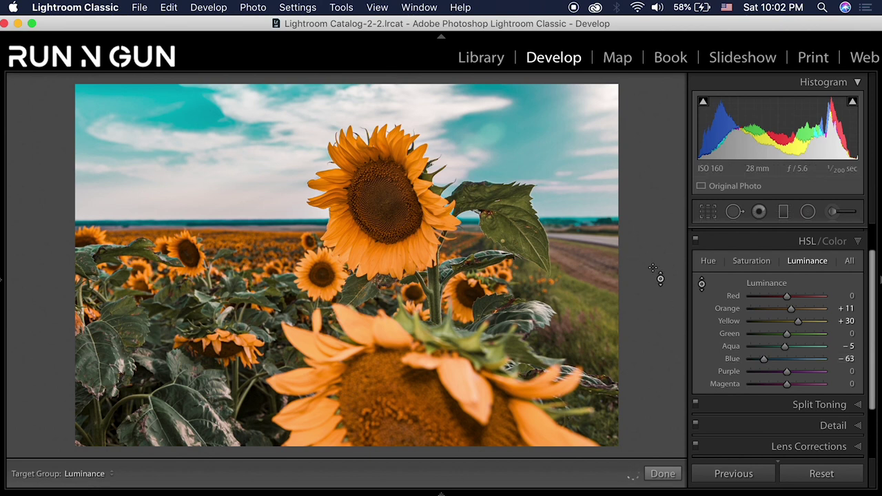
Set luminance Green +30 and Red +34, brighten oranges further, and darken Aqua to -17.
left_click(798, 335)
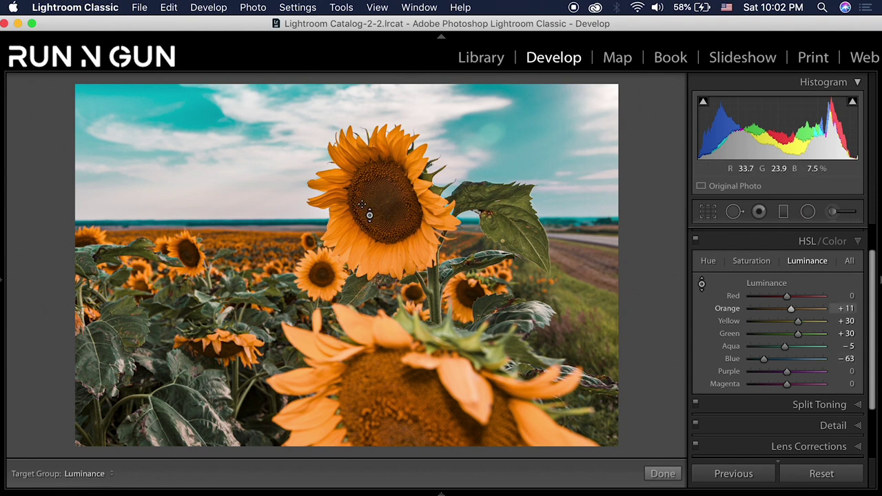
left_click_drag(369, 215, 370, 186)
left_click_drag(786, 295, 808, 313)
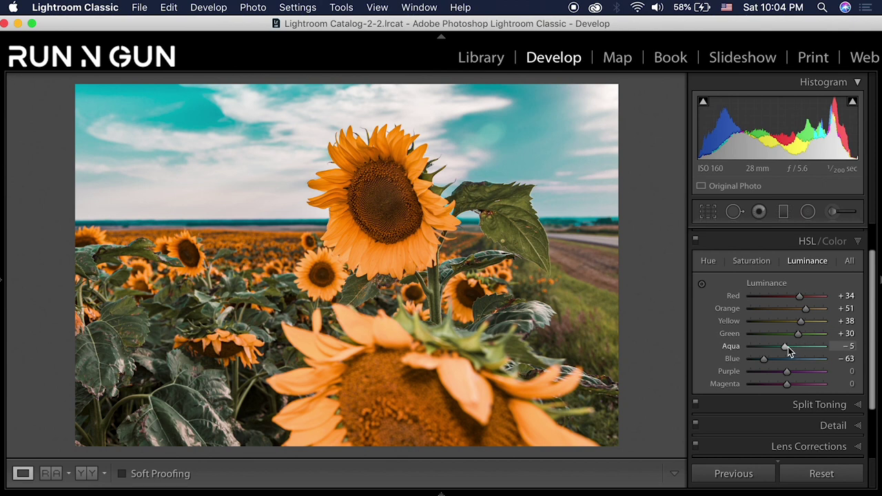
left_click_drag(786, 347, 783, 350)
Lower Aqua saturation, then set Red hue to +29 and Yellow hue to -62.
left_click(761, 263)
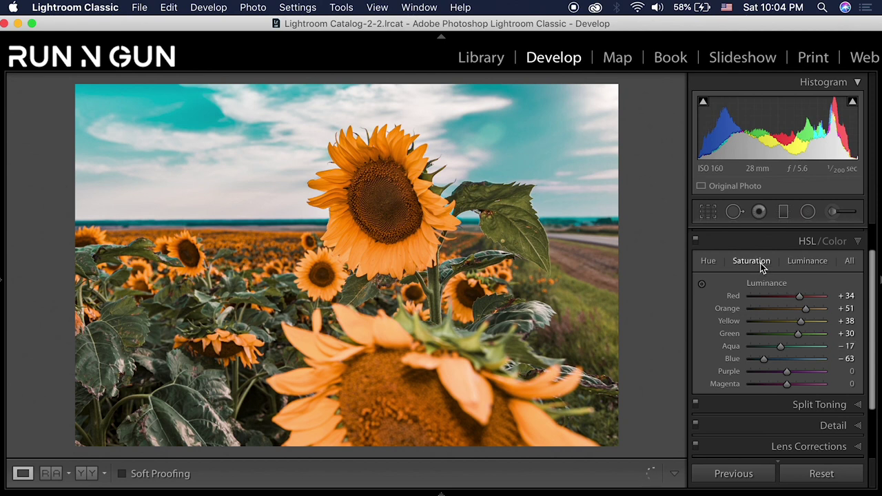
mouse_move(802, 351)
left_mouse_down()
mouse_move(781, 348)
mouse_move(797, 360)
left_mouse_up()
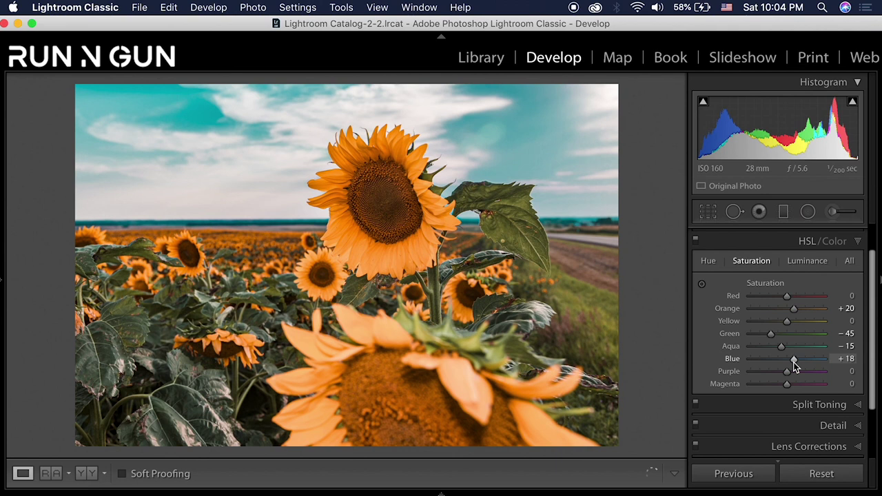
left_click(711, 264)
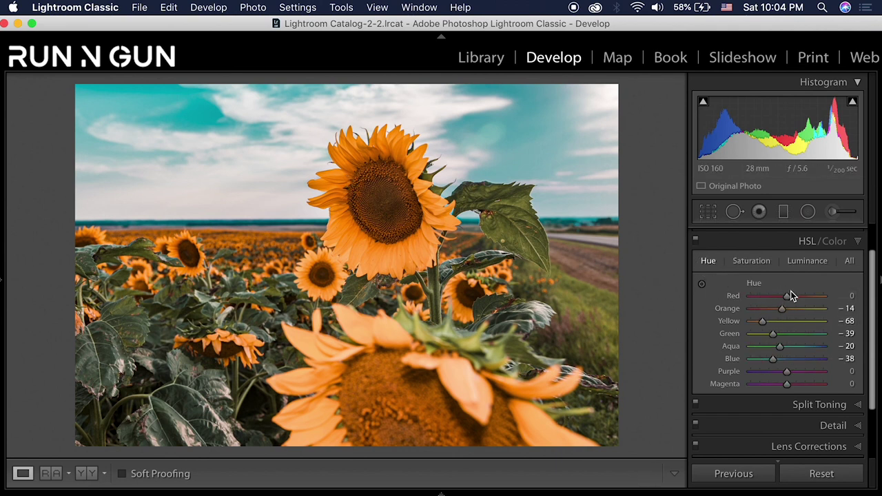
left_click_drag(790, 298, 801, 302)
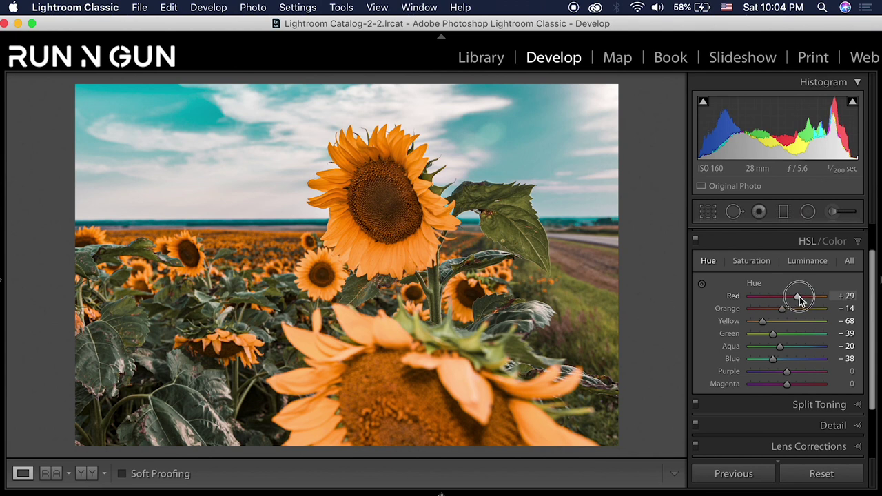
left_click(763, 322)
mouse_move(762, 322)
left_mouse_down()
mouse_move(755, 323)
mouse_move(775, 327)
mouse_move(766, 326)
left_mouse_up()
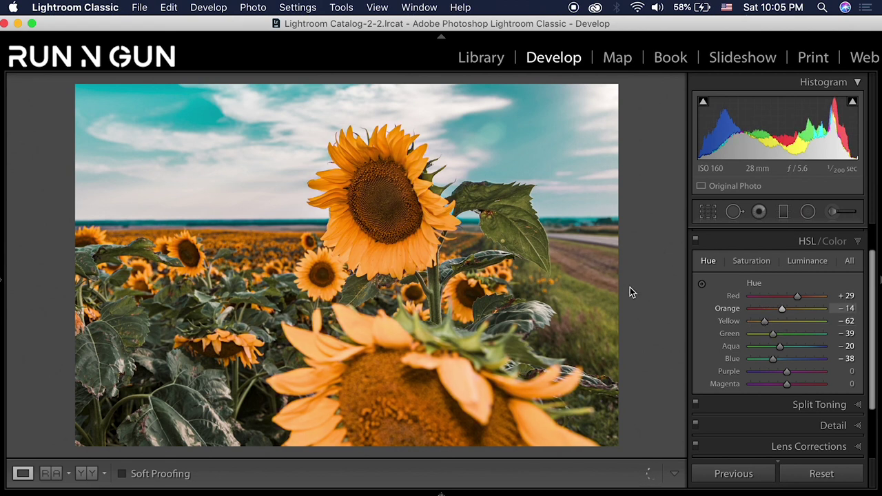
Show the filmstrip and alternate between IMG_8295.CR2 and its Copy 2, ending on IMG_8295.CR2.
left_click(441, 494)
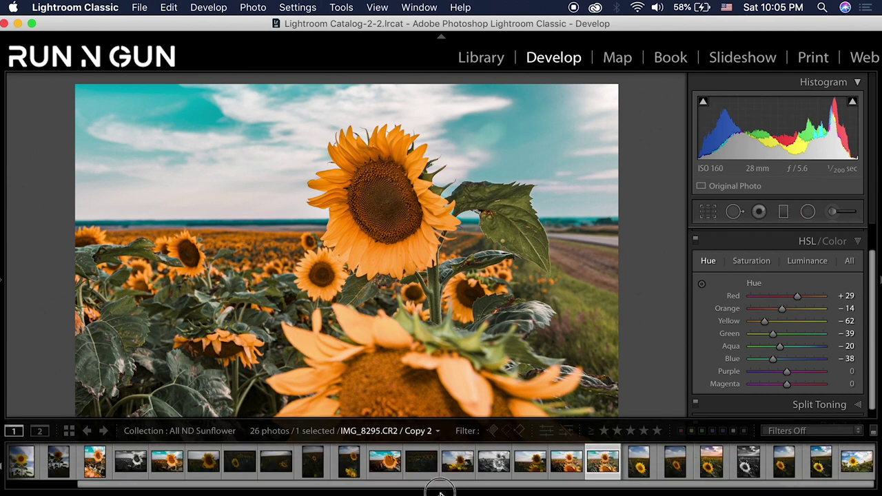
left_click(567, 466)
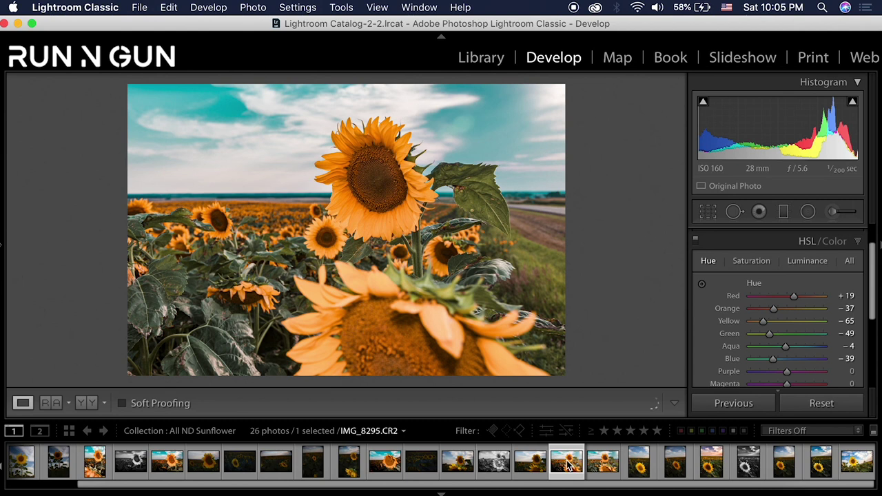
left_click(605, 466)
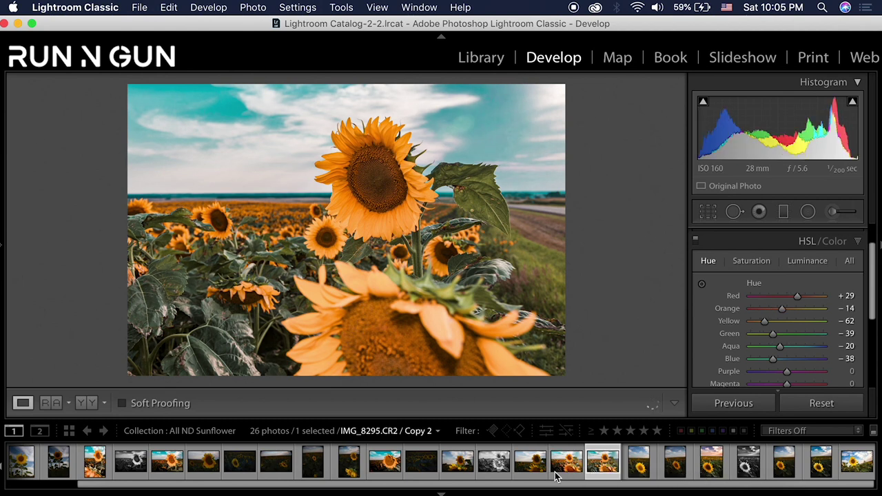
left_click(573, 463)
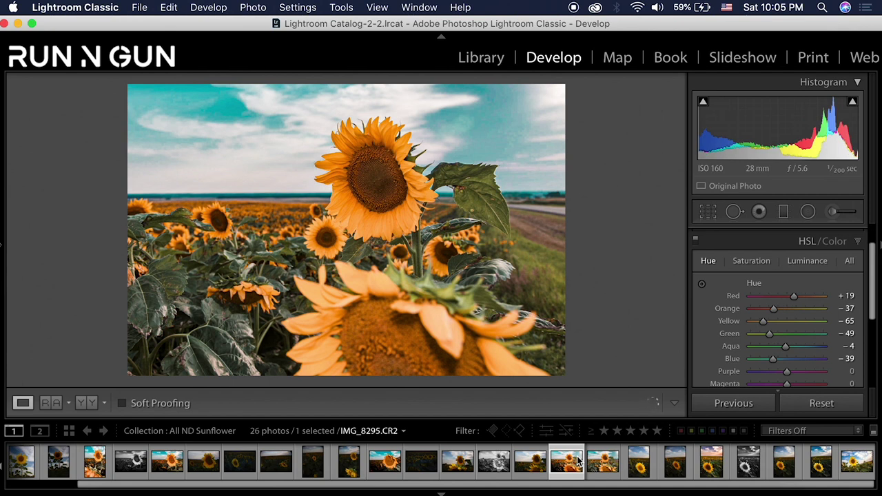
left_click(606, 466)
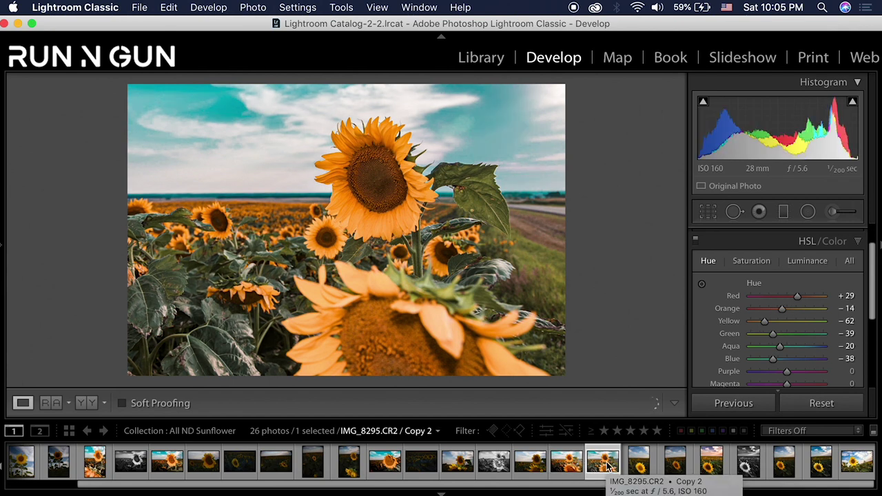
left_click(571, 465)
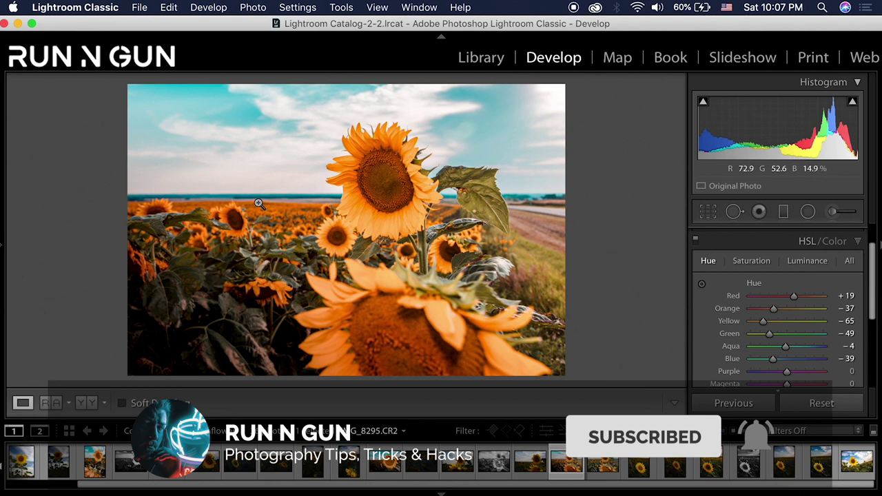
Collapse the HSL/Color panel so all develop panels appear closed.
left_click(874, 239)
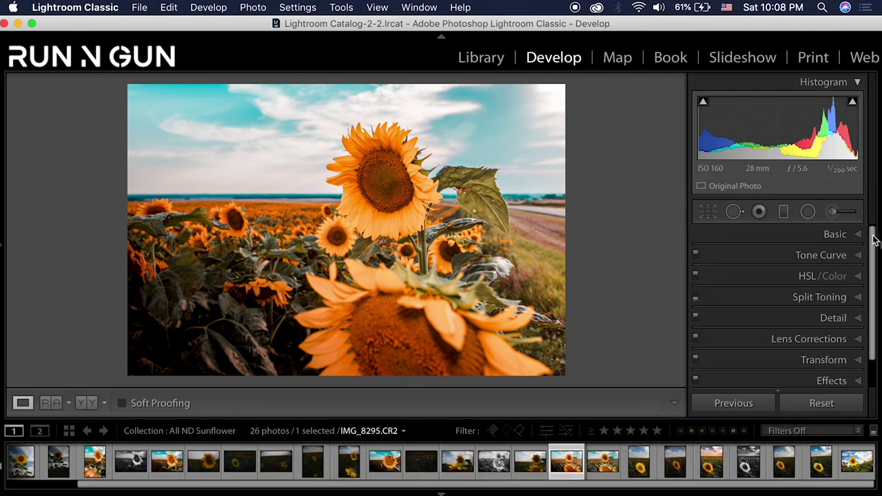